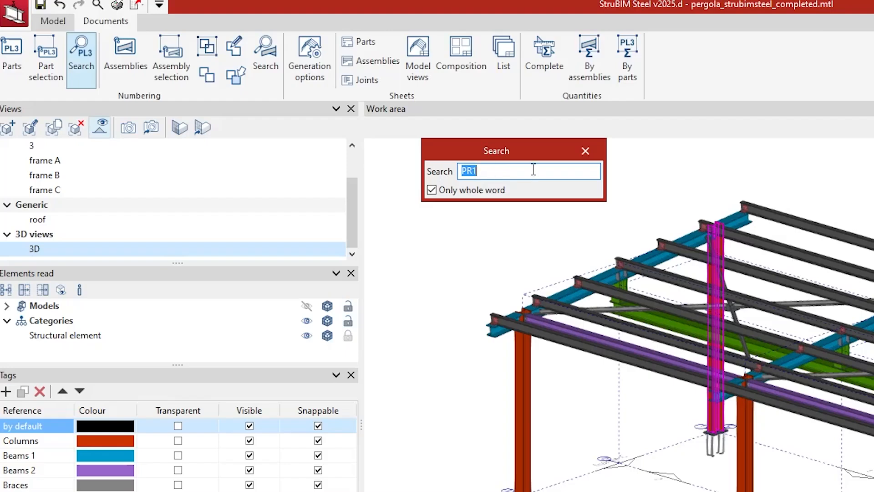
# Step: Close the part search and open the part sheet of the short HE 240 A post PR17 above the green beam
pyautogui.click(585, 151)
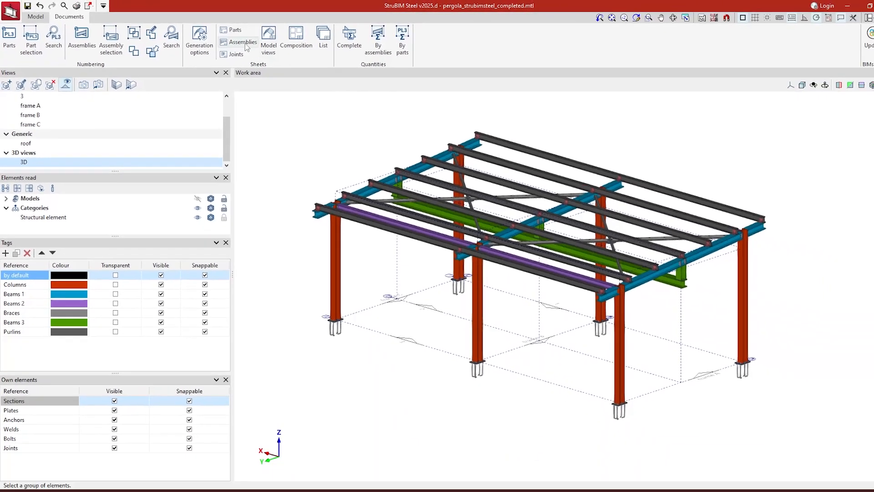
pyautogui.click(223, 29)
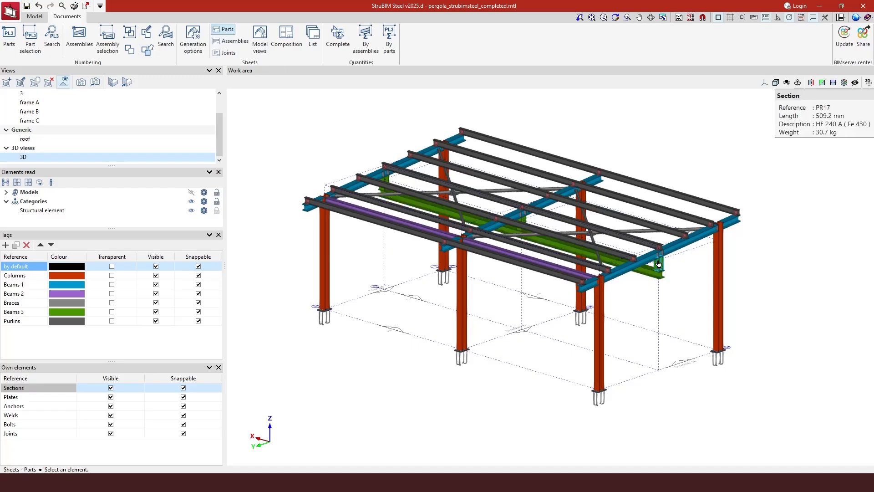
pyautogui.scroll(5, 658, 263)
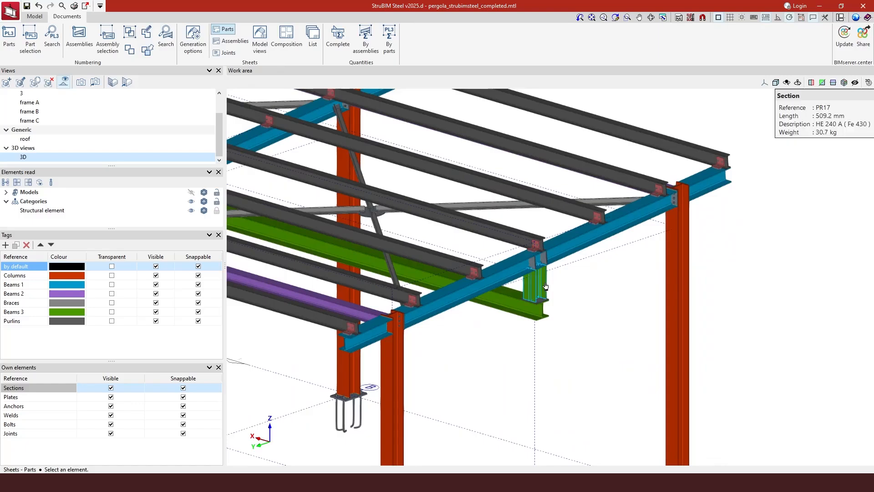
pyautogui.scroll(1, 539, 289)
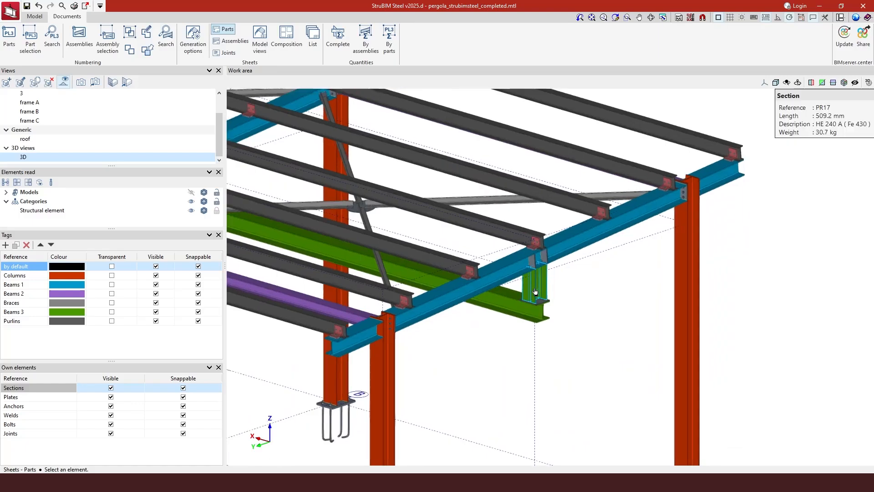
pyautogui.click(535, 292)
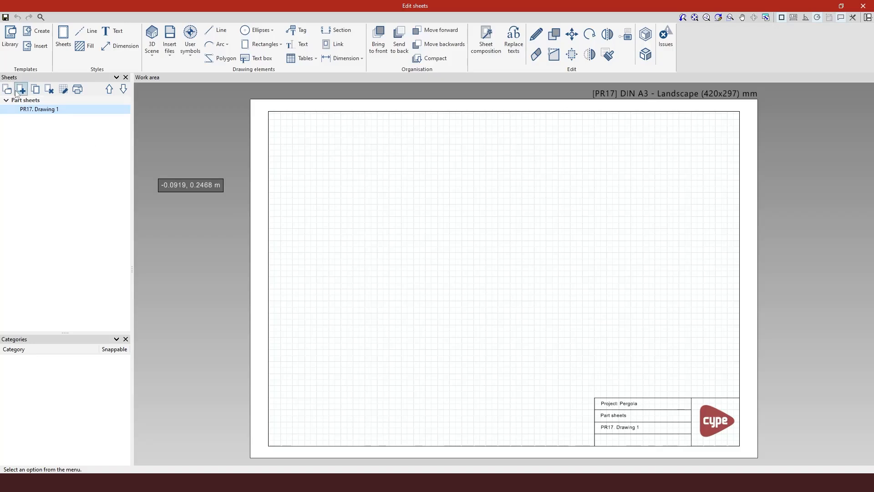
# Step: Review the edit settings of the sheet PR17. Drawing 1 and close them without changes
pyautogui.rightClick(30, 111)
pyautogui.click(51, 114)
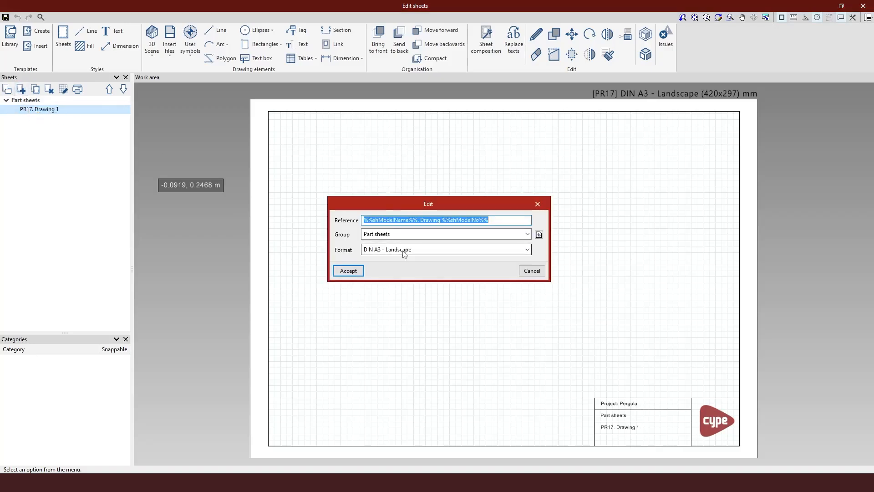
pyautogui.click(537, 205)
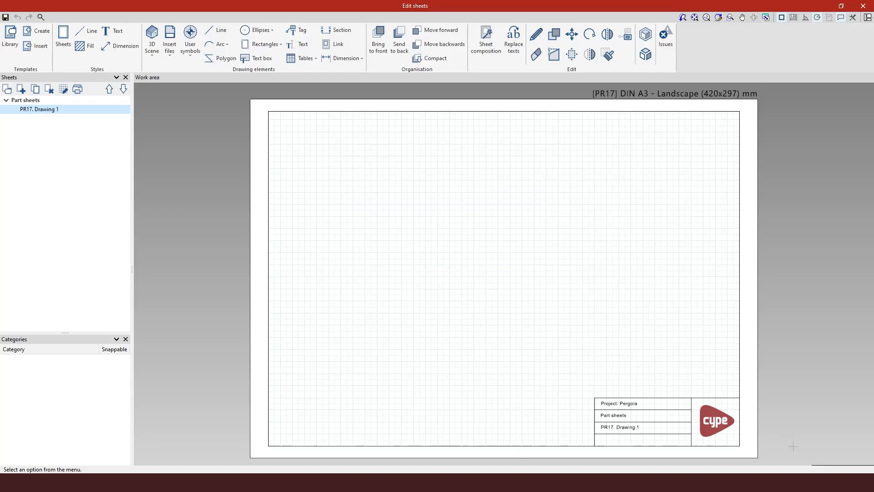
# Step: Examine the title block of the PR17 part sheet up close
pyautogui.scroll(2, 722, 456)
pyautogui.scroll(1, 674, 460)
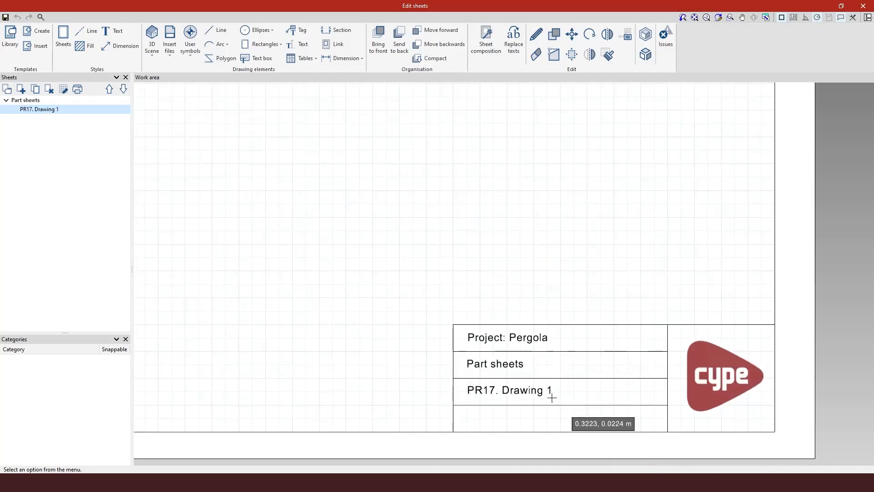
pyautogui.scroll(2, 474, 396)
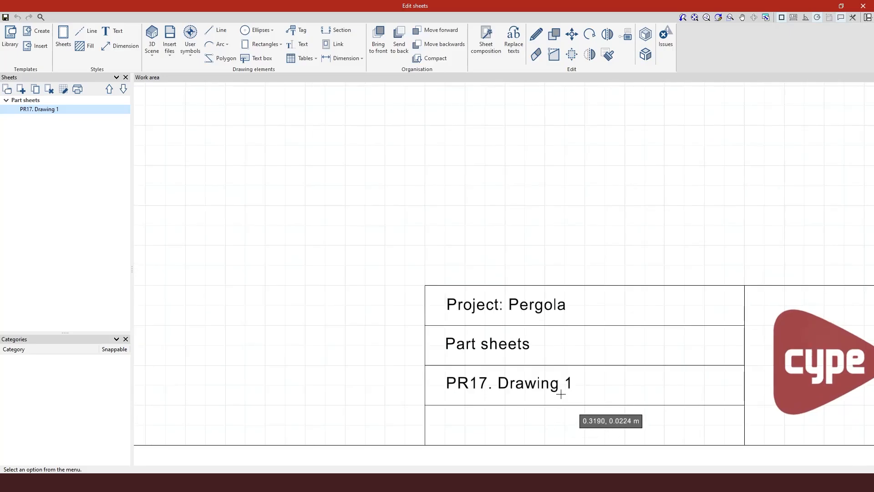
pyautogui.scroll(-2, 566, 404)
pyautogui.scroll(-3, 657, 414)
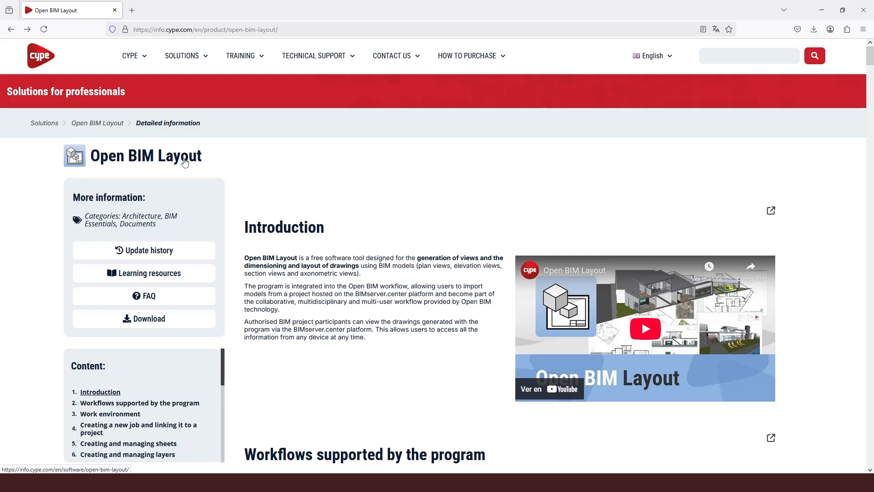
# Step: Read through the Open BIM Layout web page from its introduction to the section on creating and managing sheets
pyautogui.scroll(-1, 184, 162)
pyautogui.scroll(-1, 184, 162)
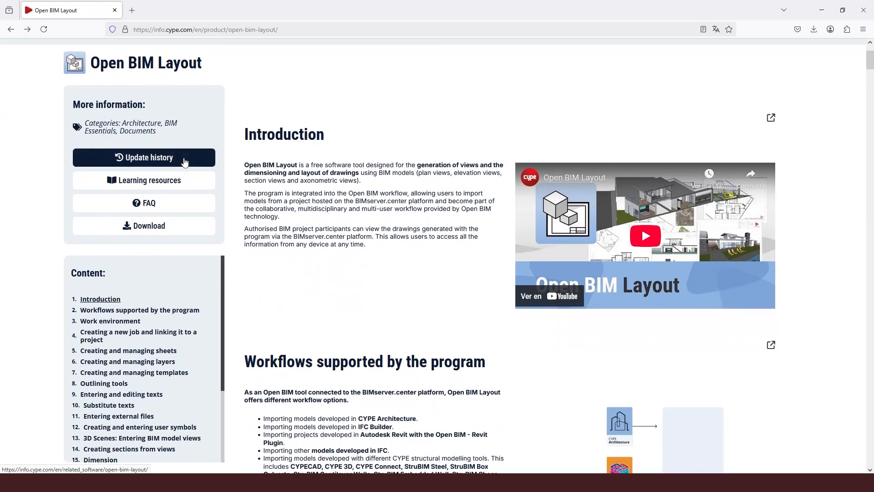
pyautogui.scroll(2, 184, 161)
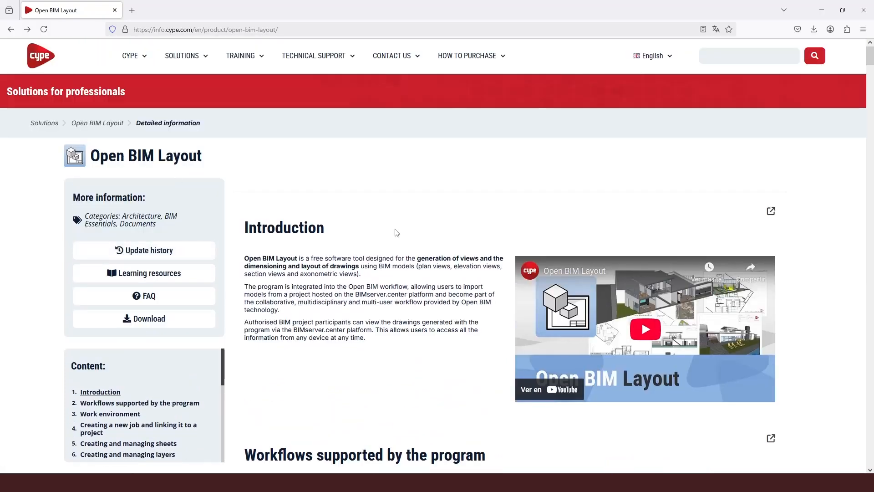
pyautogui.scroll(-6, 396, 231)
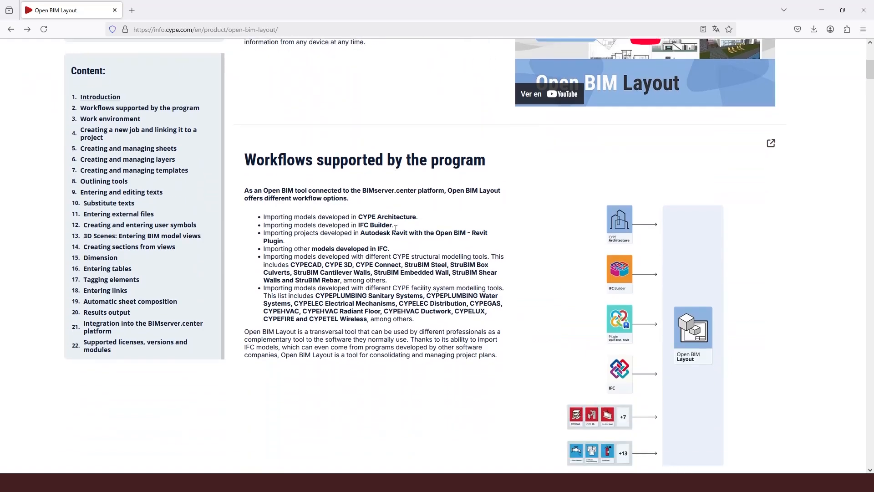
pyautogui.scroll(-6, 396, 229)
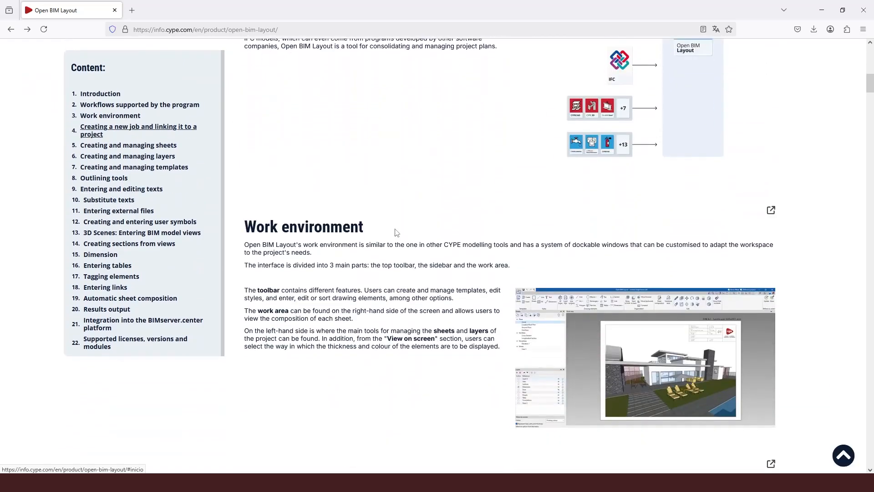
pyautogui.scroll(-4, 396, 233)
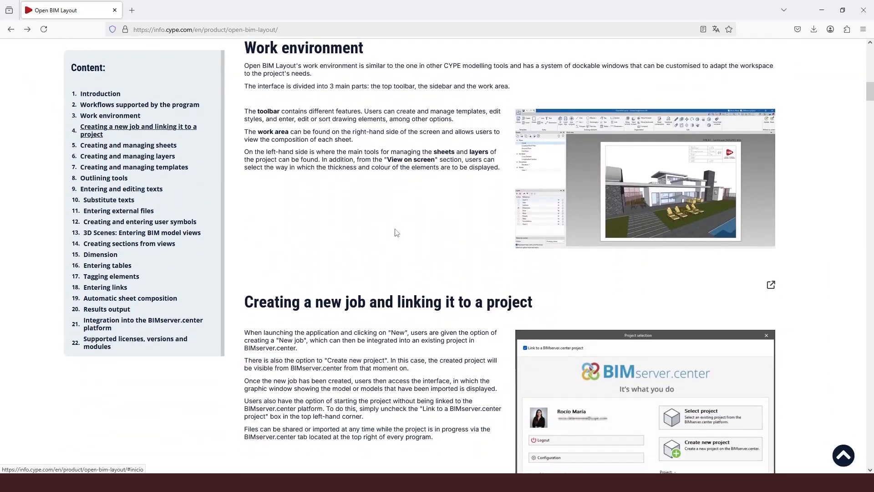
pyautogui.scroll(-6, 396, 233)
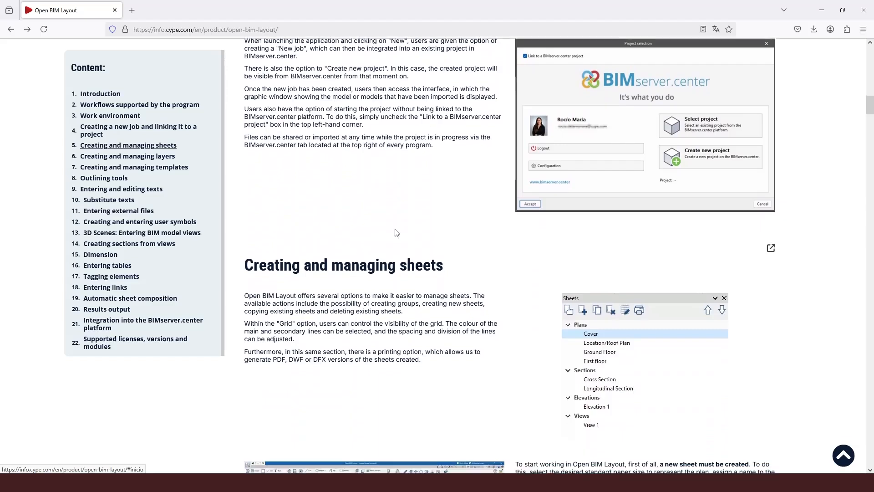
pyautogui.scroll(-3, 396, 231)
pyautogui.scroll(-1, 395, 228)
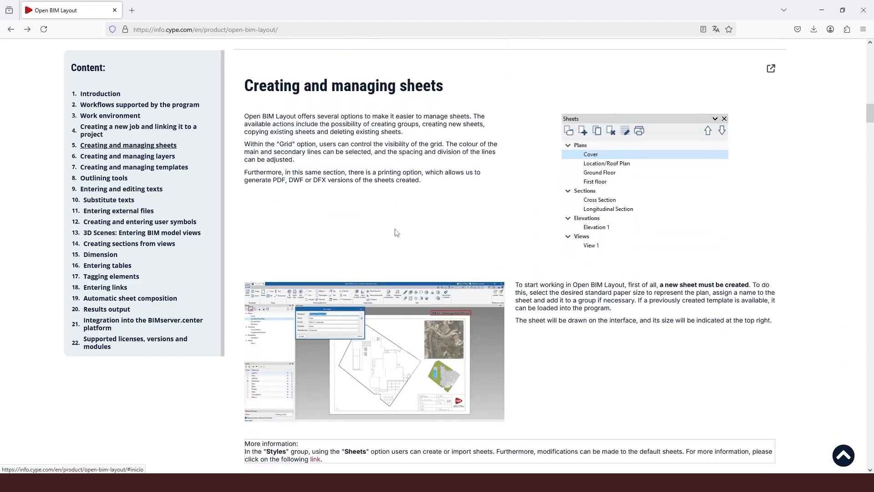
pyautogui.scroll(15, 157, 189)
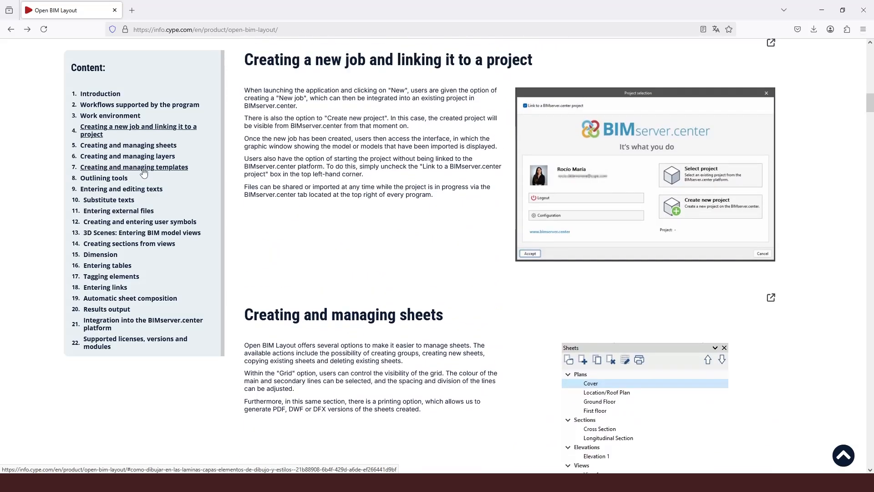
pyautogui.scroll(9, 144, 172)
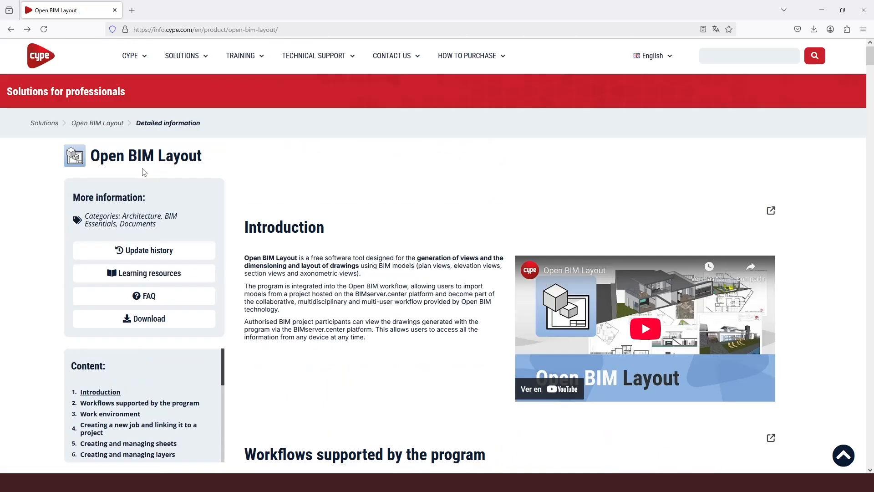
# Step: Open the Quickstart Guide in the Open BIM Layout learning resources and look over its video list
pyautogui.click(152, 274)
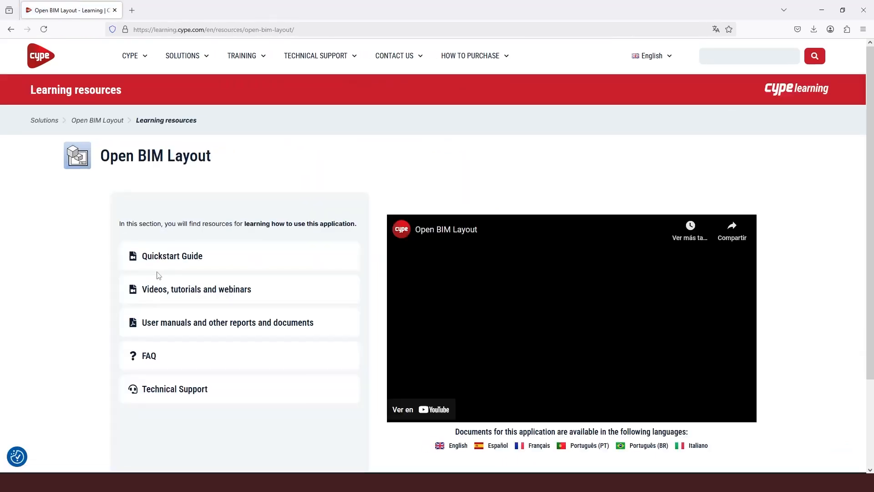
pyautogui.click(175, 261)
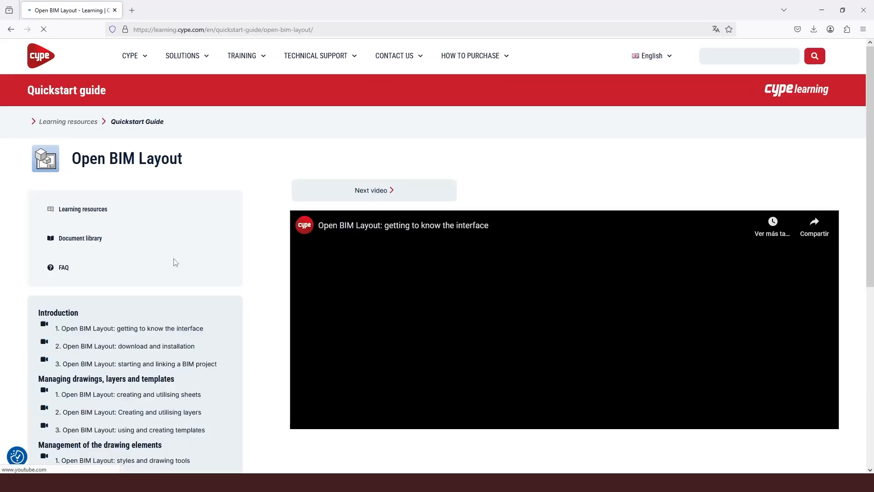
pyautogui.scroll(-3, 175, 254)
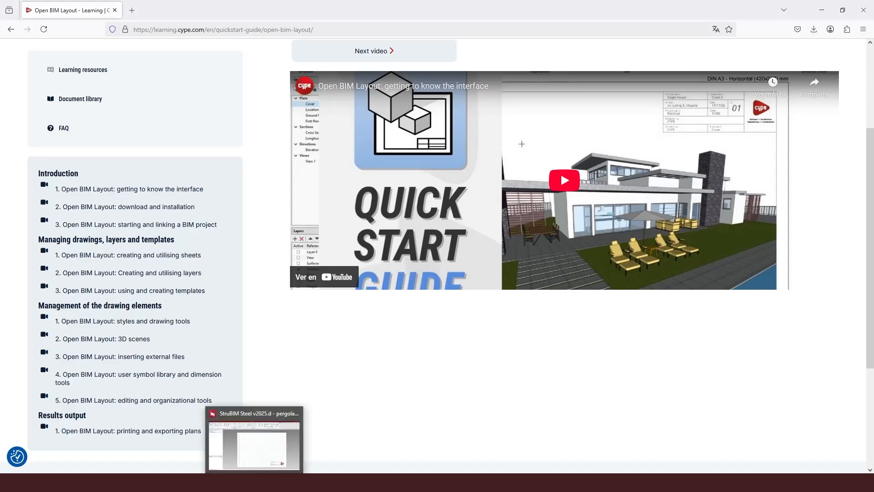
# Step: Switch back to StruBIM Steel and open the scenes library to inspect the PR17 scene
pyautogui.click(254, 481)
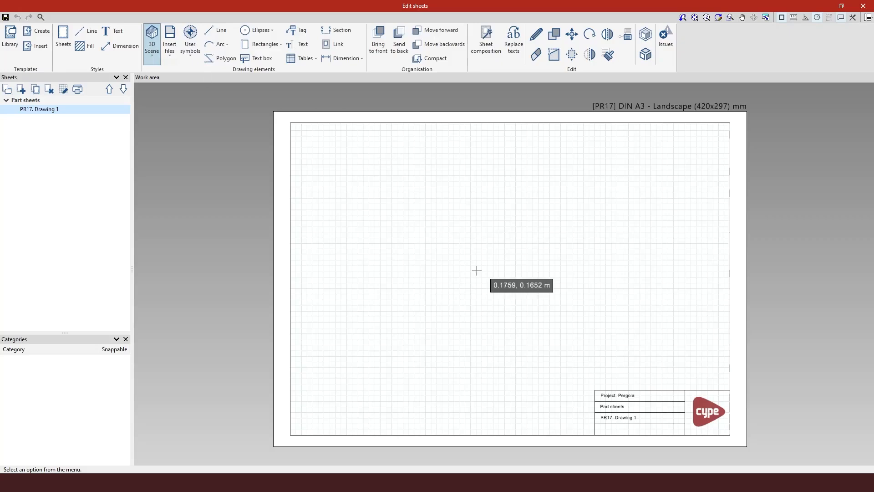
pyautogui.click(150, 54)
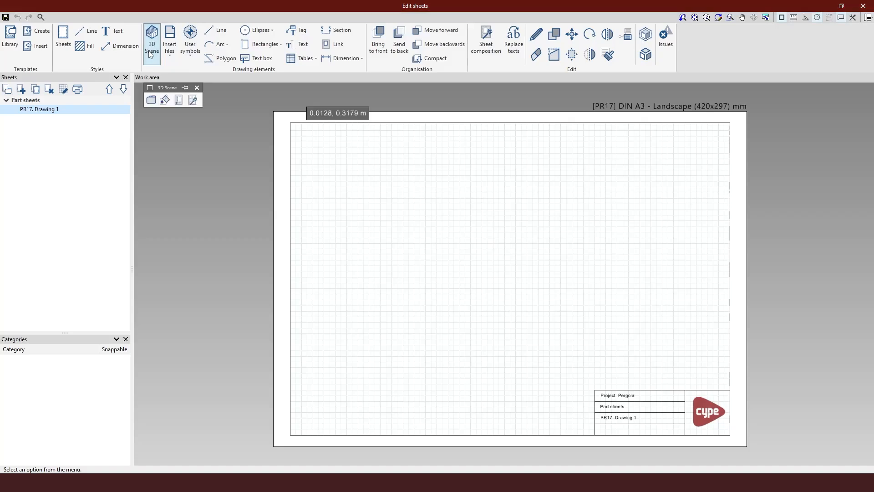
pyautogui.click(149, 103)
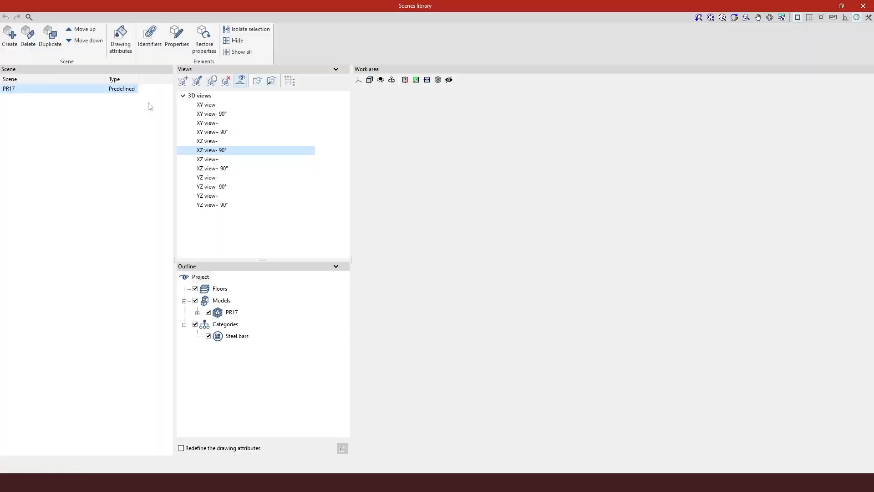
pyautogui.scroll(6, 626, 244)
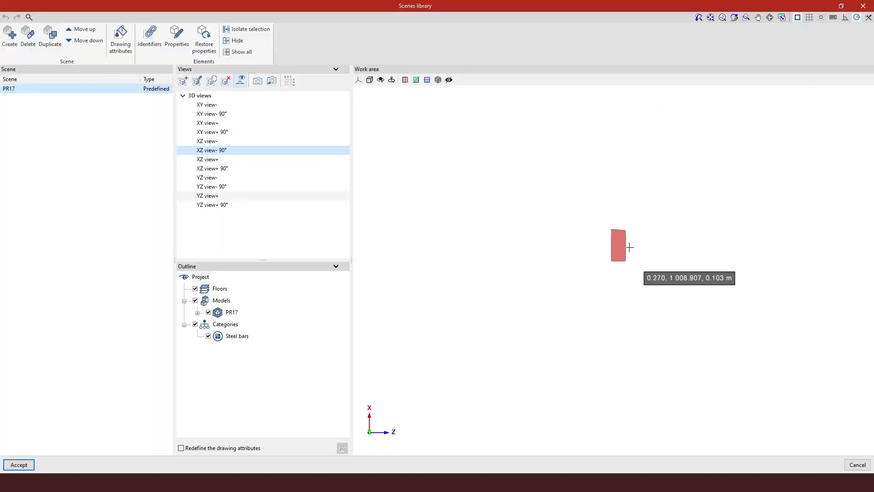
pyautogui.scroll(4, 593, 259)
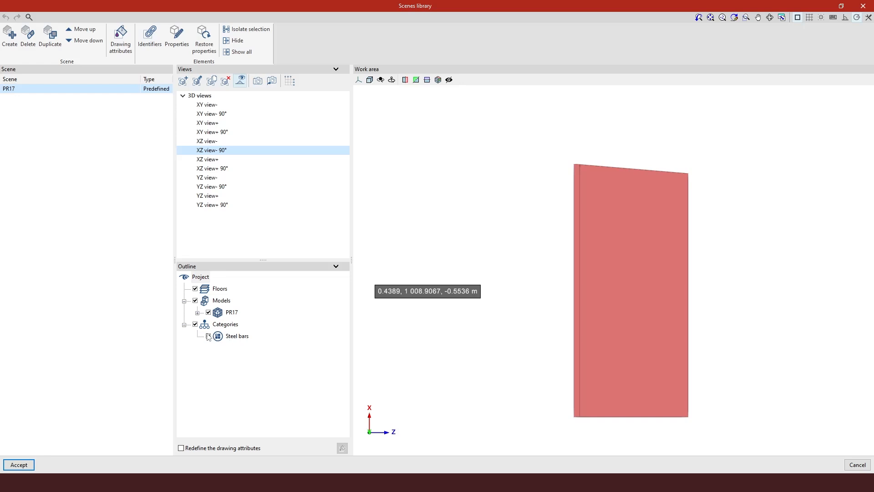
# Step: Examine the predefined XY, XZ and YZ views of PR17, return to XZ view- 90° and accept the scenes library
pyautogui.click(233, 106)
pyautogui.click(231, 114)
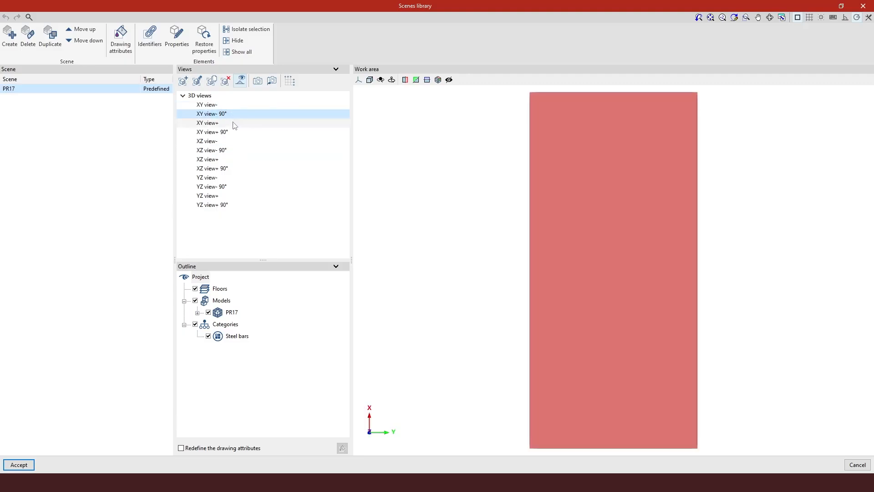
pyautogui.click(234, 123)
pyautogui.click(234, 132)
pyautogui.click(232, 141)
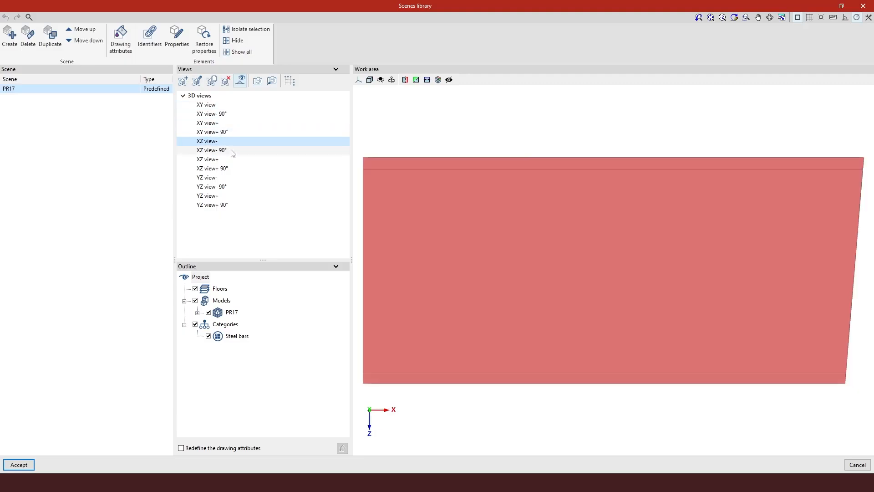
pyautogui.click(232, 151)
pyautogui.click(231, 168)
pyautogui.click(230, 178)
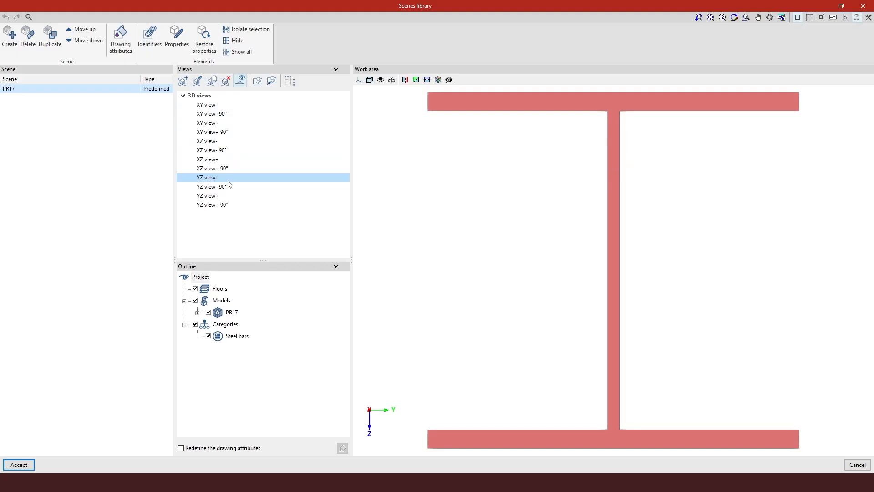
pyautogui.click(230, 186)
pyautogui.click(231, 196)
pyautogui.click(230, 205)
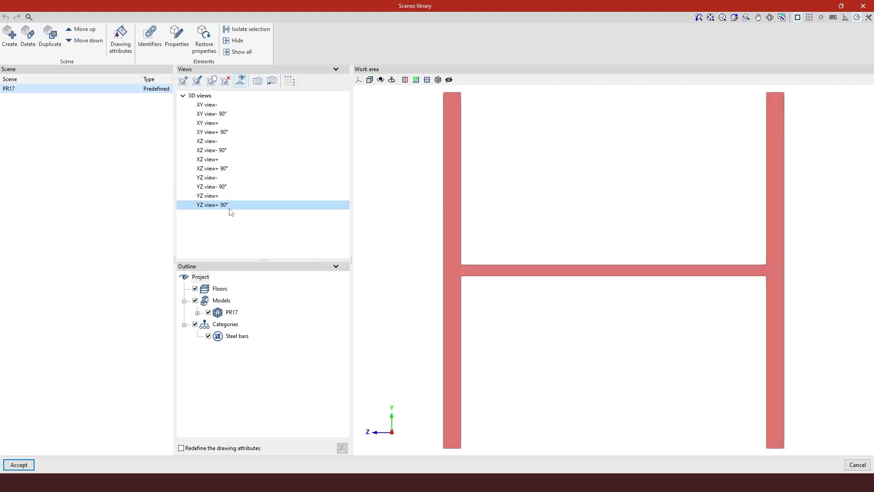
pyautogui.click(233, 169)
pyautogui.click(236, 150)
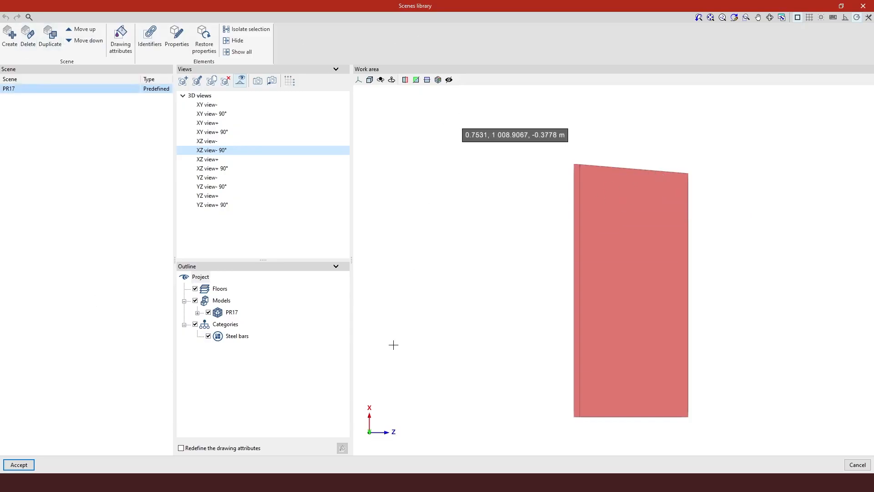
pyautogui.click(19, 465)
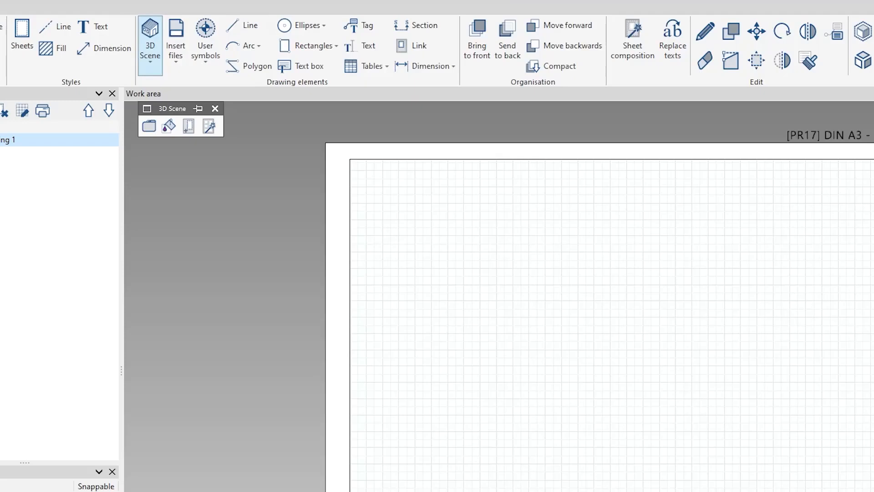
# Step: Start inserting predefined views, clear the whole view selection, and mark only XZ view- 90° for generation
pyautogui.click(210, 127)
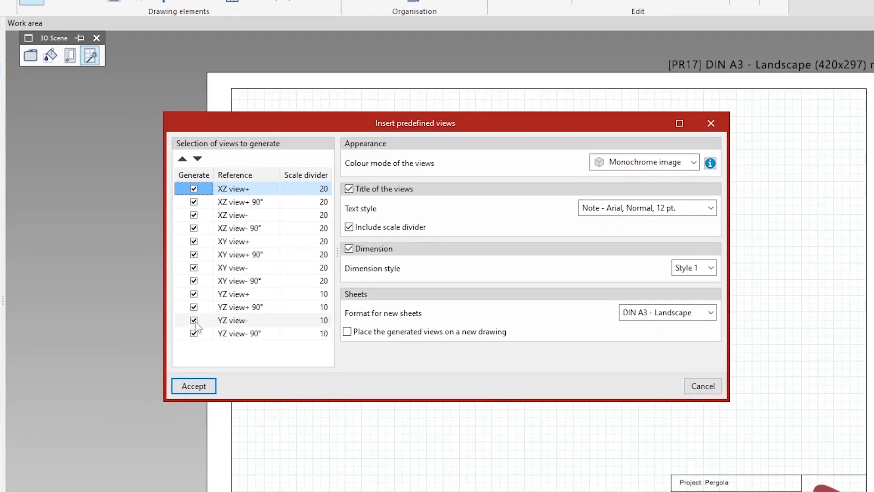
pyautogui.click(195, 177)
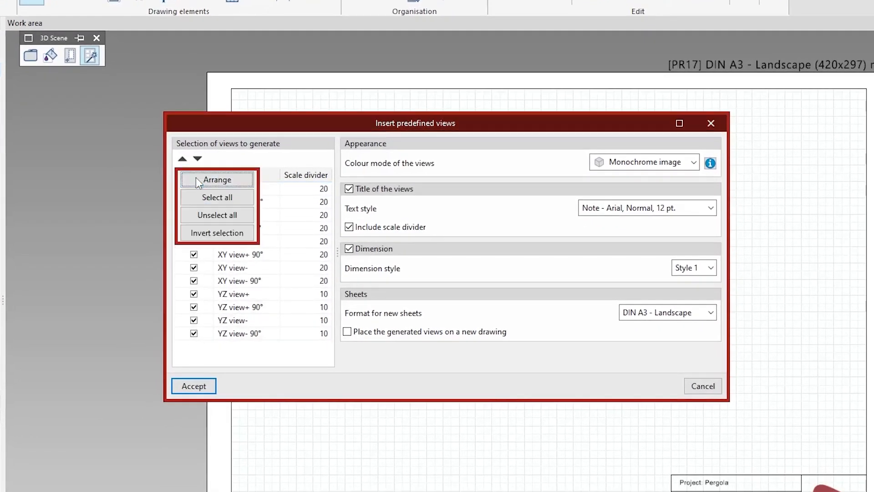
pyautogui.click(195, 203)
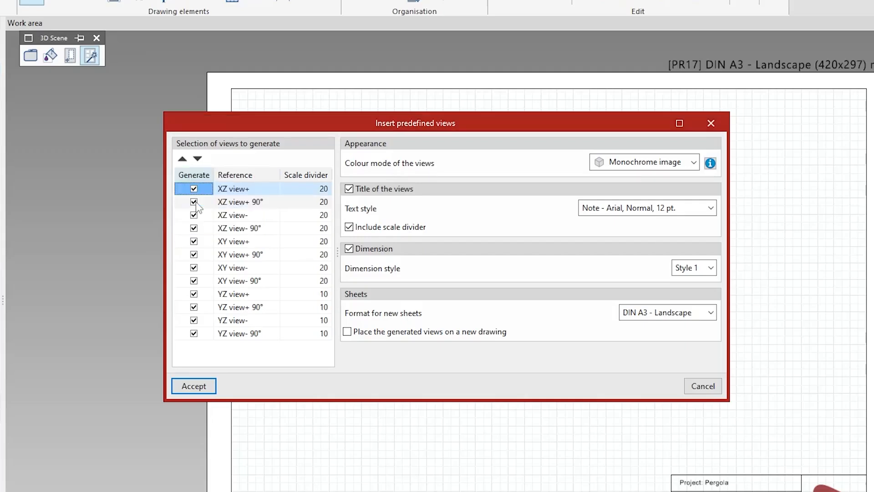
pyautogui.click(197, 179)
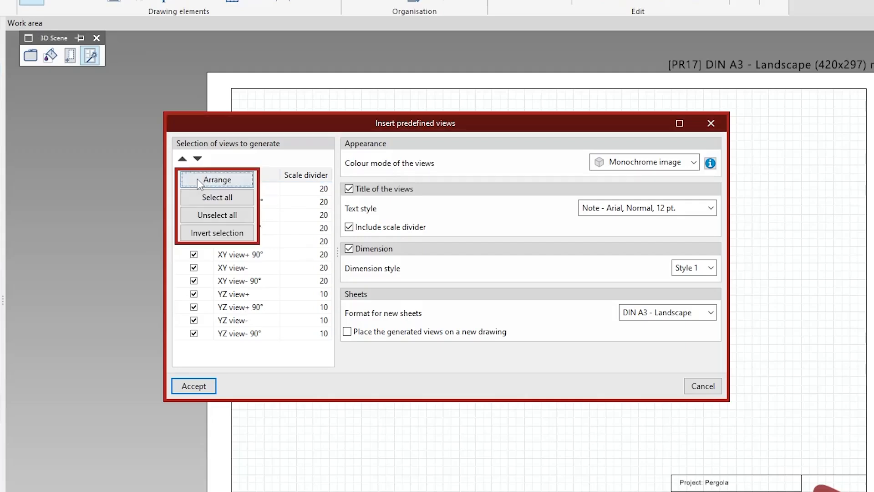
pyautogui.click(199, 215)
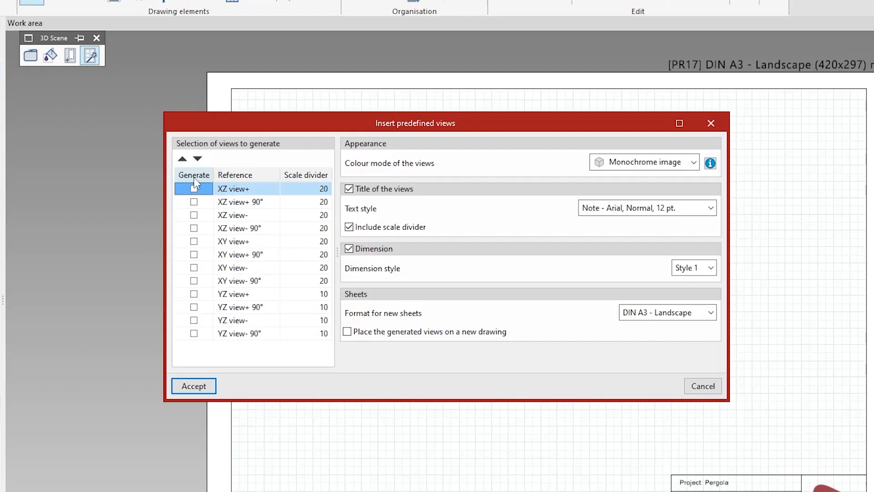
pyautogui.click(191, 230)
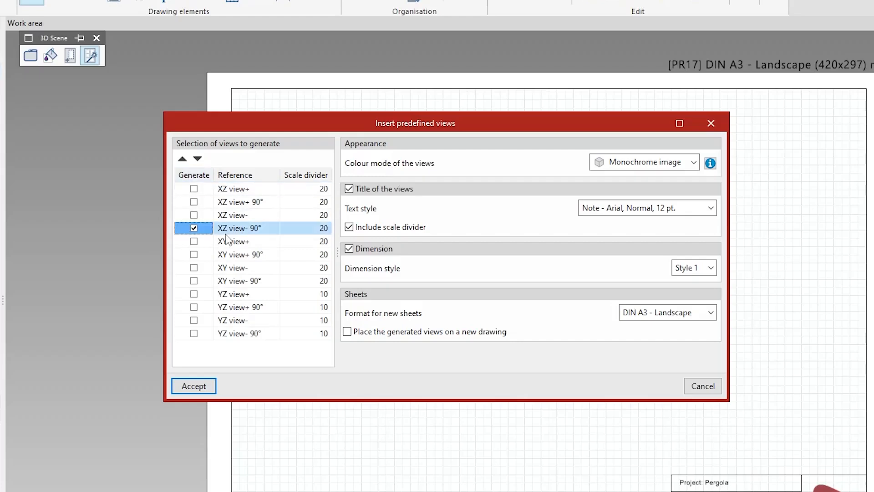
# Step: Set the scale divider of XZ view- 90° to 10 and generate the view on the sheet
pyautogui.click(328, 231)
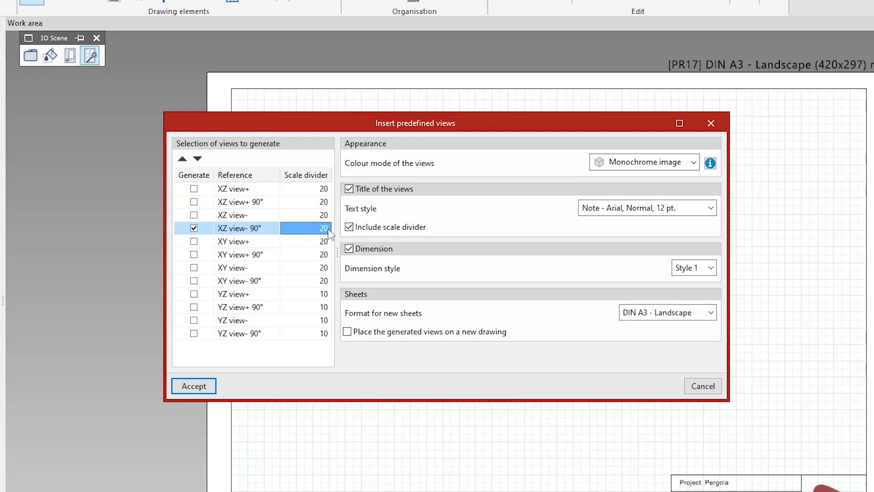
pyautogui.write('10')
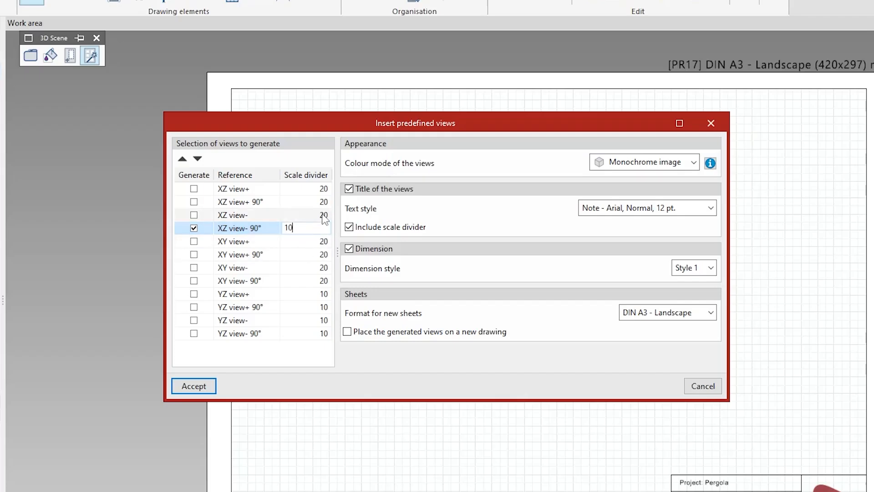
pyautogui.press('Up')
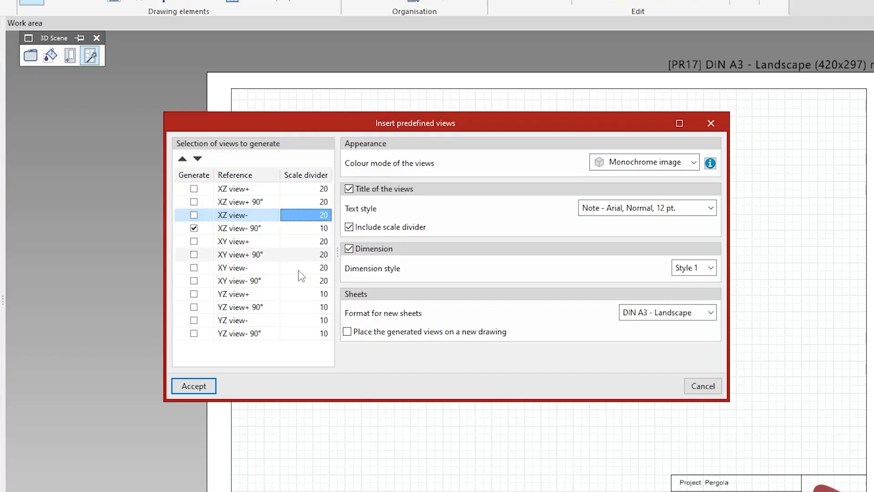
pyautogui.click(196, 388)
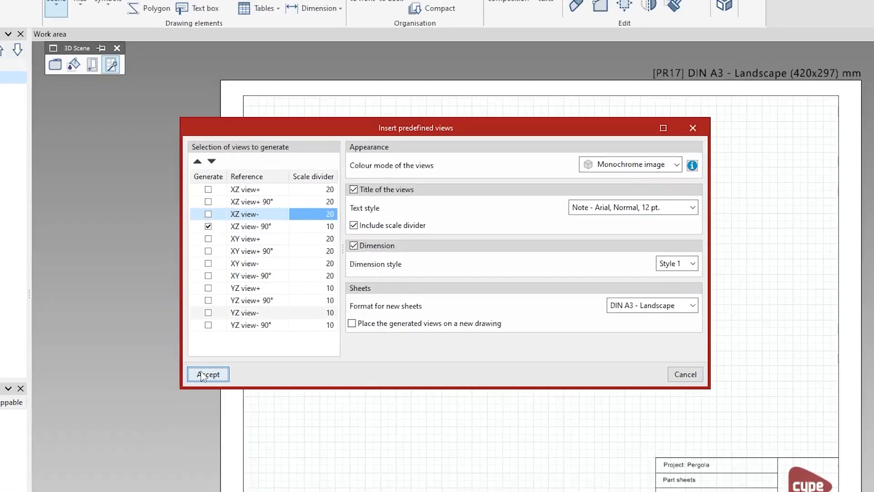
pyautogui.click(194, 385)
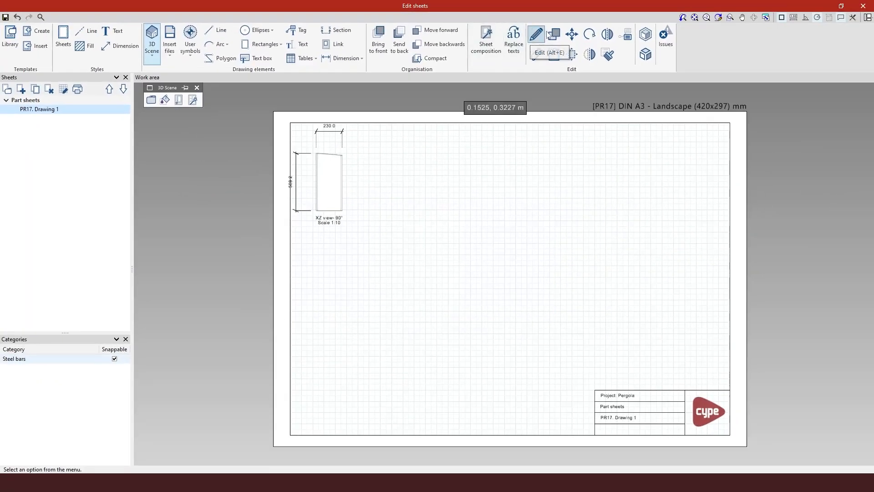
# Step: Move the XZ view- 90° view with its dimensions and title slightly right and down, away from the sheet's upper-left corner
pyautogui.click(572, 34)
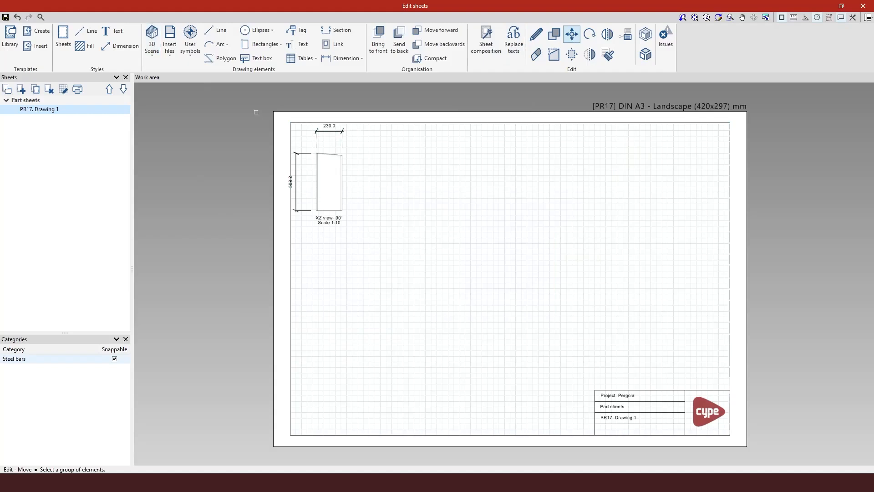
pyautogui.moveTo(259, 103); pyautogui.dragTo(379, 249)
pyautogui.click(316, 150)
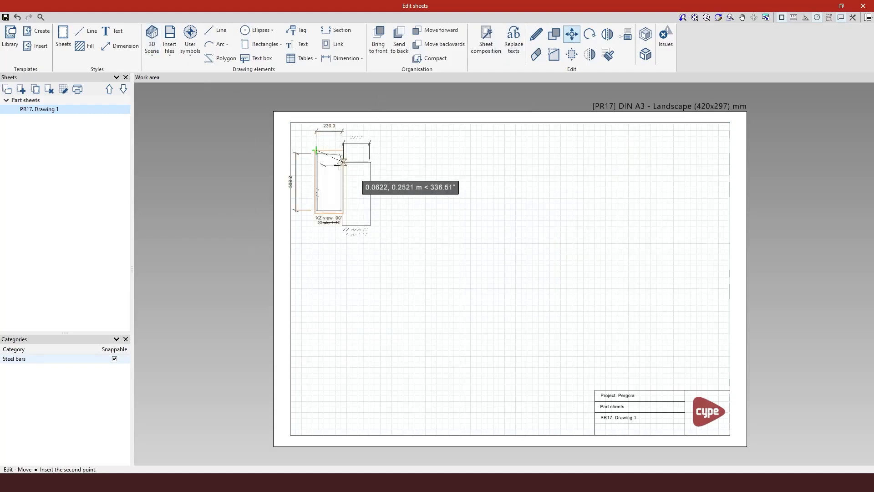
pyautogui.click(342, 165)
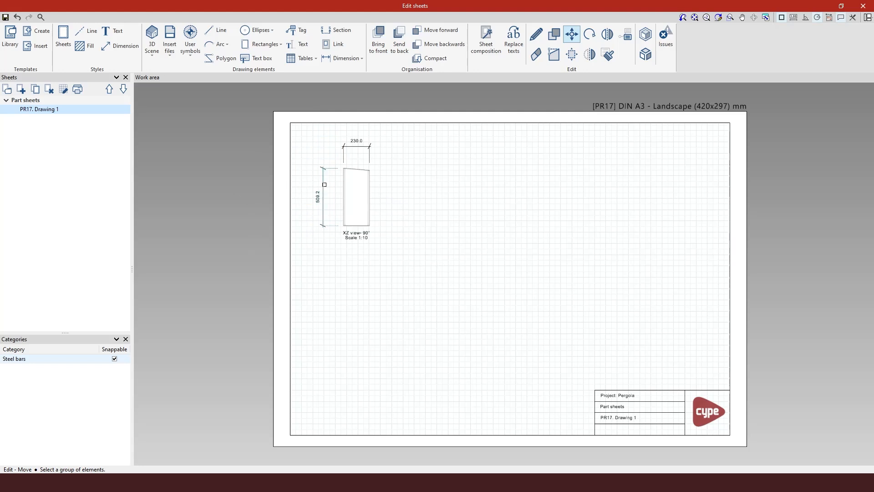
# Step: Open the properties of the inserted XZ view- 90° scene for editing
pyautogui.scroll(4, 339, 164)
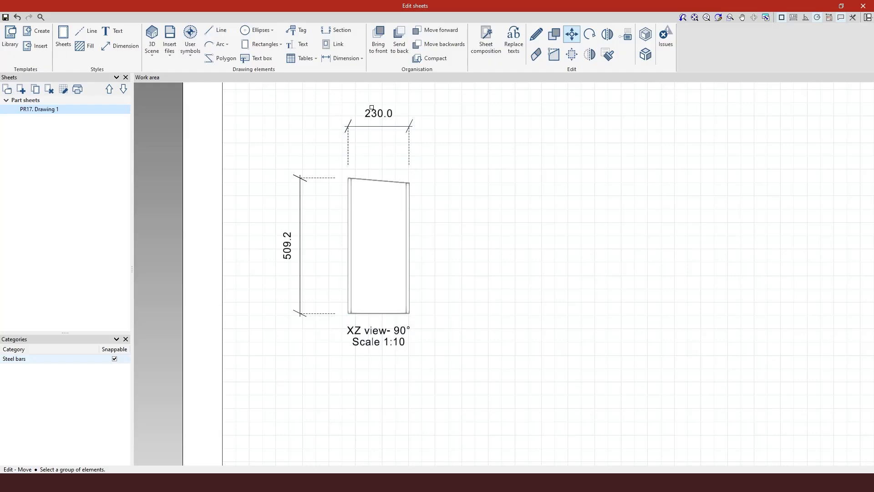
pyautogui.click(536, 34)
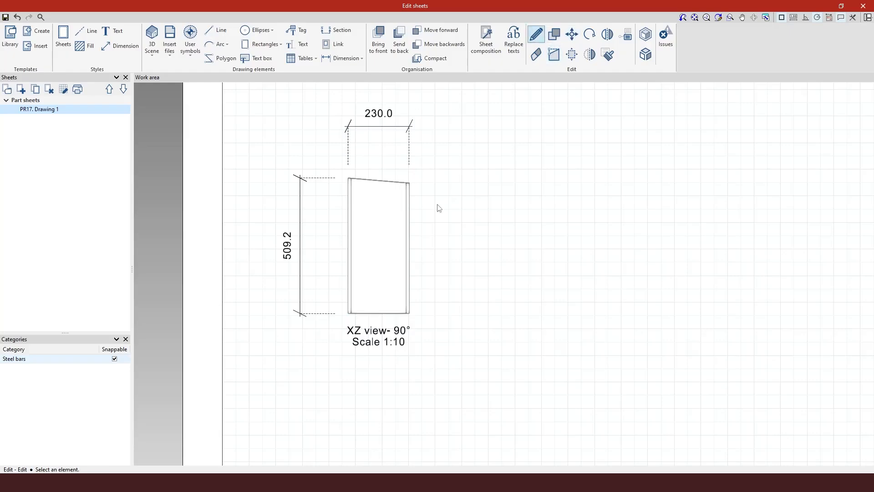
pyautogui.click(402, 224)
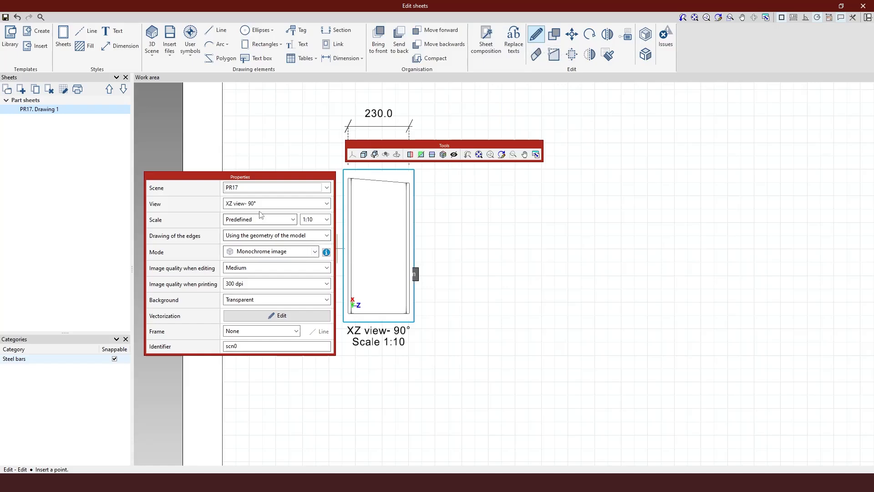
# Step: Try the Hybrid image, Monochrome image and Normal image modes on the XZ view- 90° scene
pyautogui.click(260, 253)
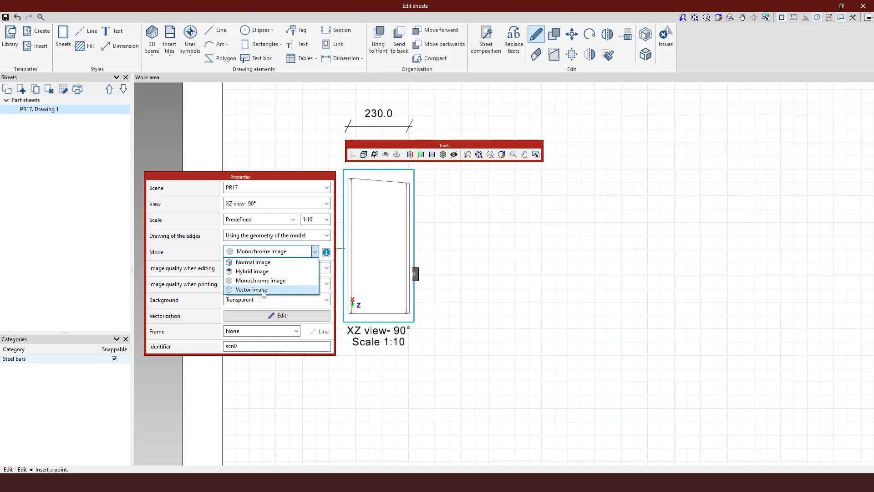
pyautogui.click(264, 272)
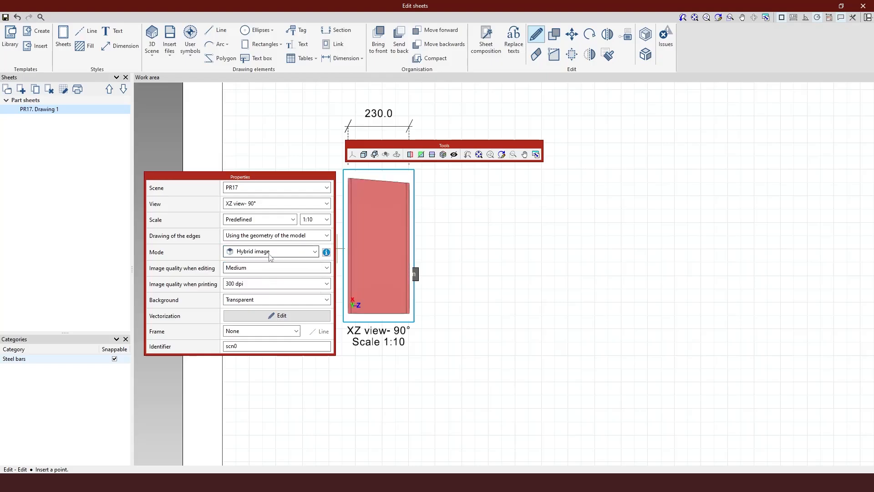
pyautogui.click(269, 252)
pyautogui.click(272, 281)
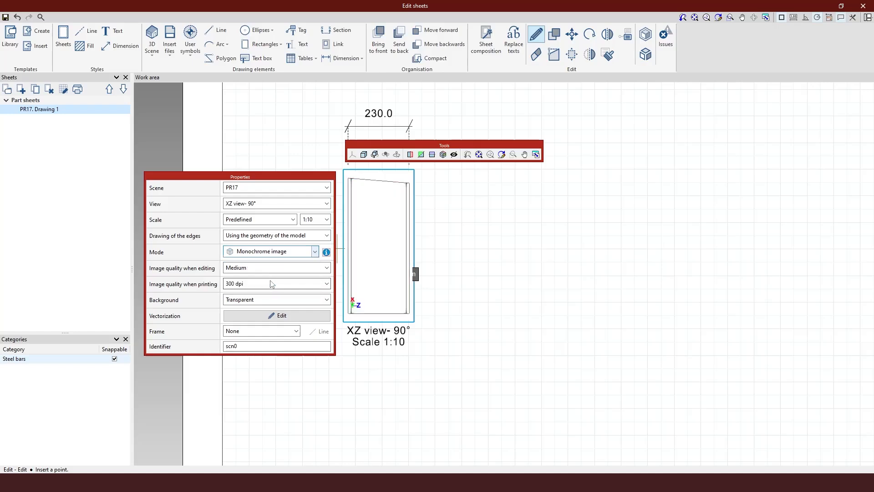
pyautogui.click(273, 254)
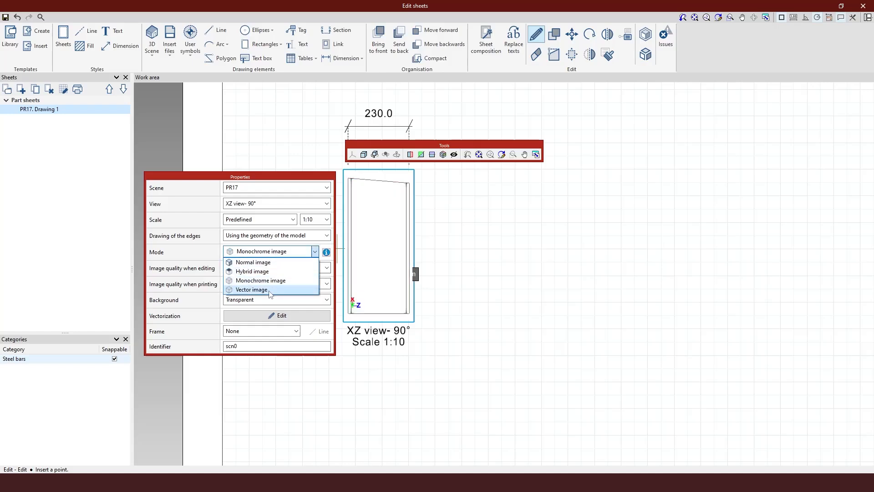
pyautogui.click(268, 263)
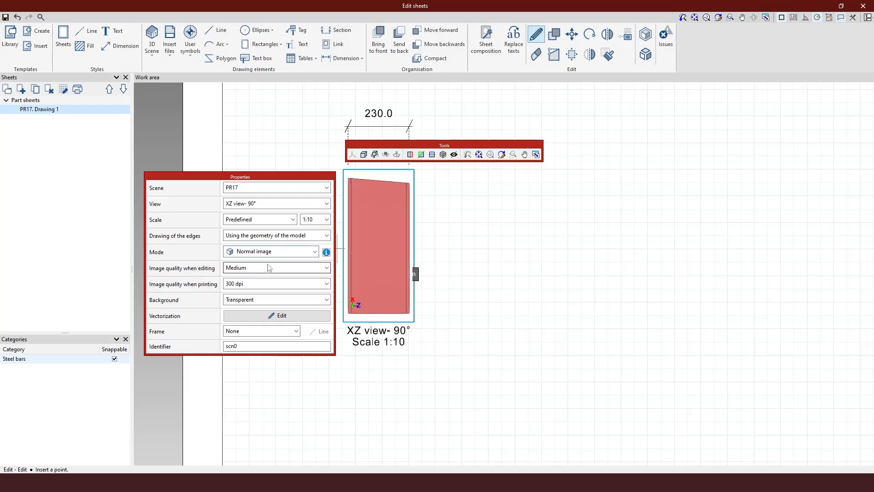
# Step: Set the mode of the XZ view- 90° scene to Vector image and finish editing it
pyautogui.click(302, 253)
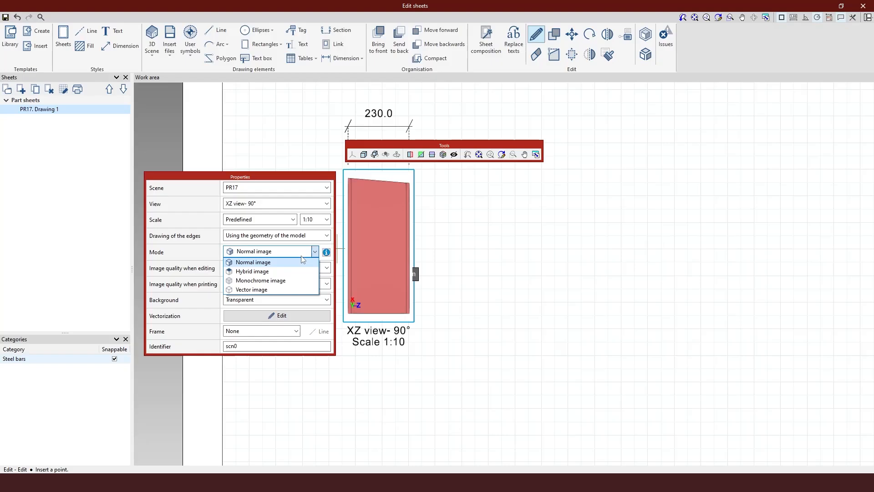
pyautogui.click(291, 290)
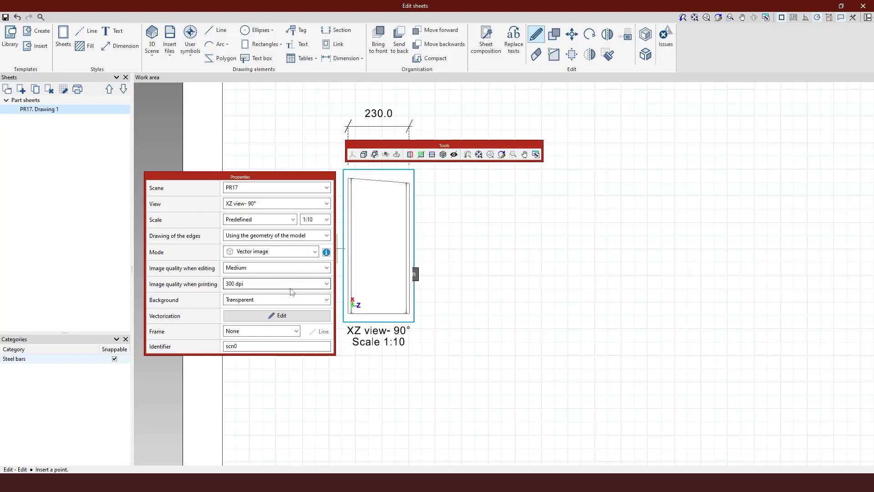
pyautogui.click(487, 283)
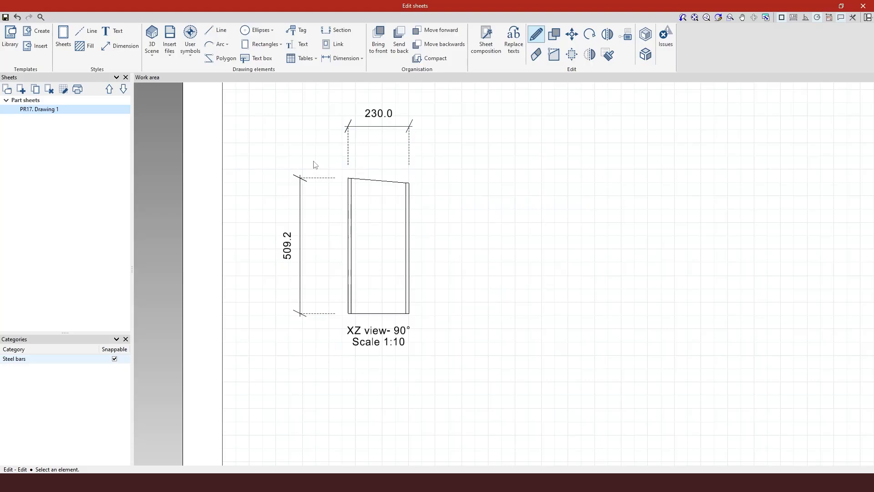
# Step: Start an angle dimension by vertex and 2 points for the XZ view- 90° drawing
pyautogui.scroll(1, 316, 165)
pyautogui.scroll(1, 363, 199)
pyautogui.scroll(-2, 326, 178)
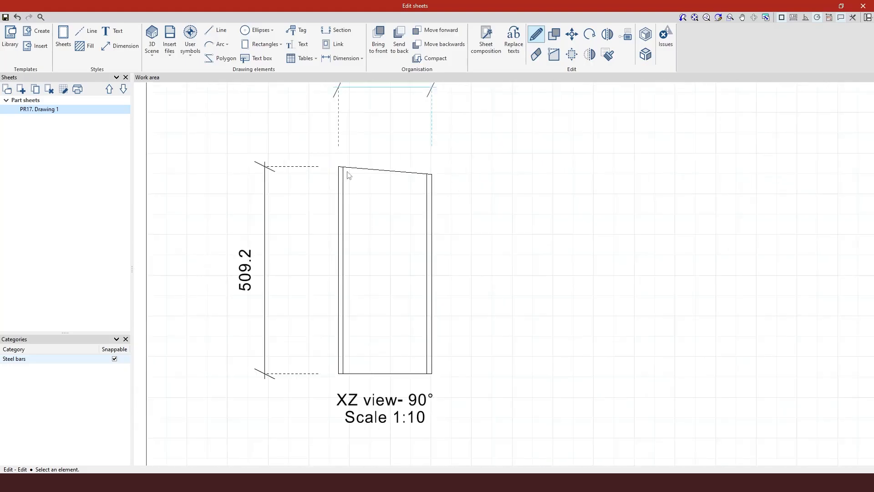
pyautogui.click(337, 59)
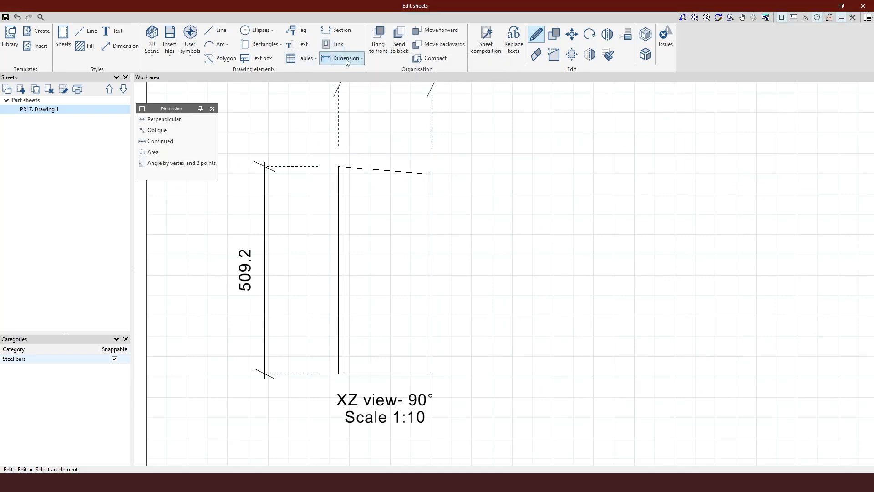
pyautogui.click(187, 164)
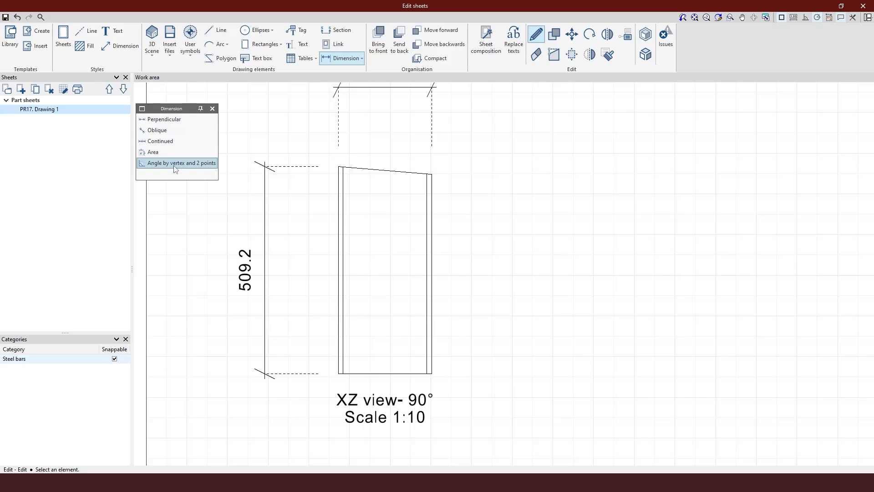
pyautogui.click(176, 166)
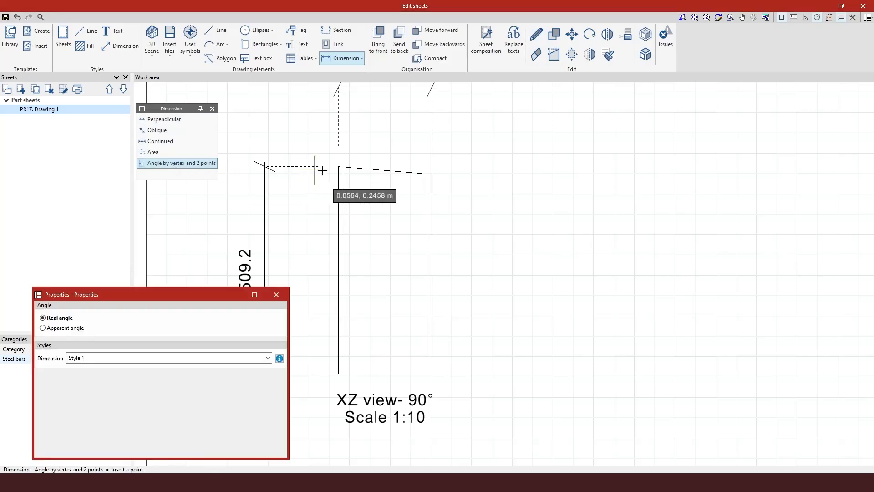
pyautogui.click(356, 170)
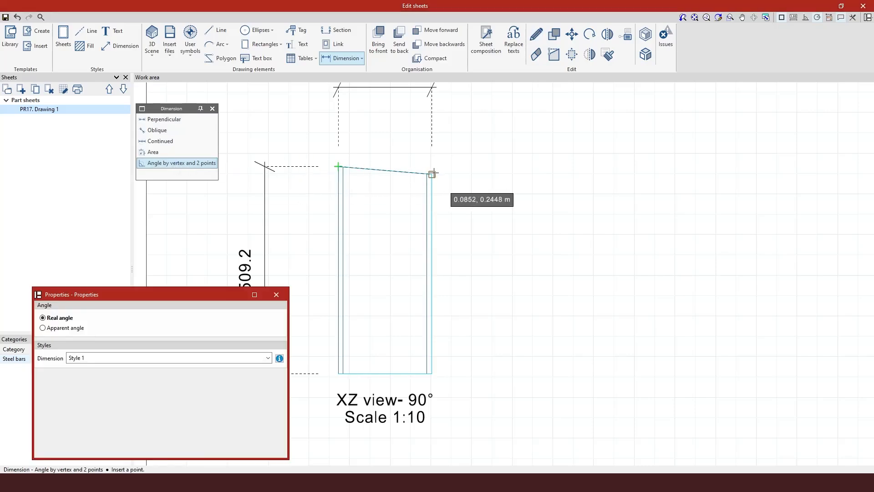
pyautogui.click(432, 174)
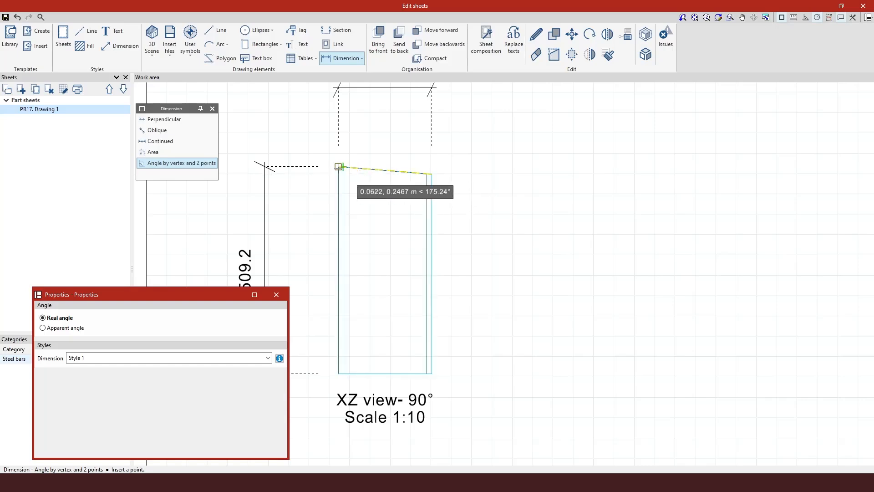
pyautogui.click(338, 167)
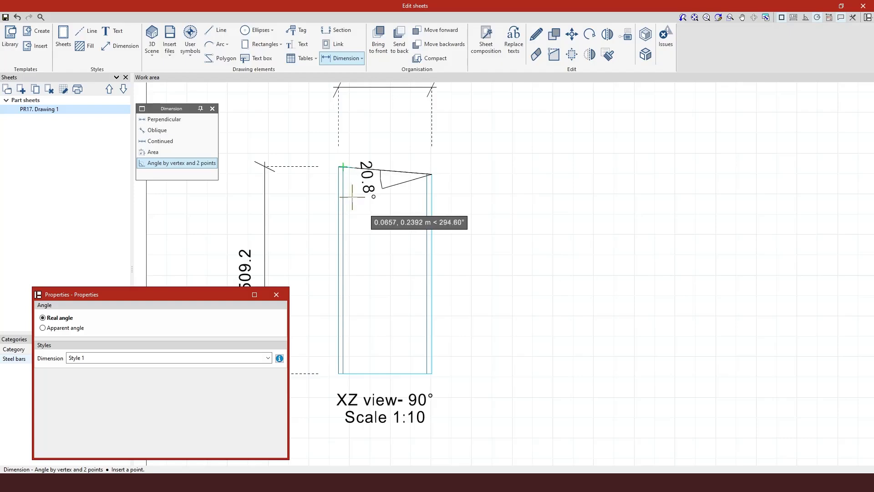
pyautogui.rightClick(369, 182)
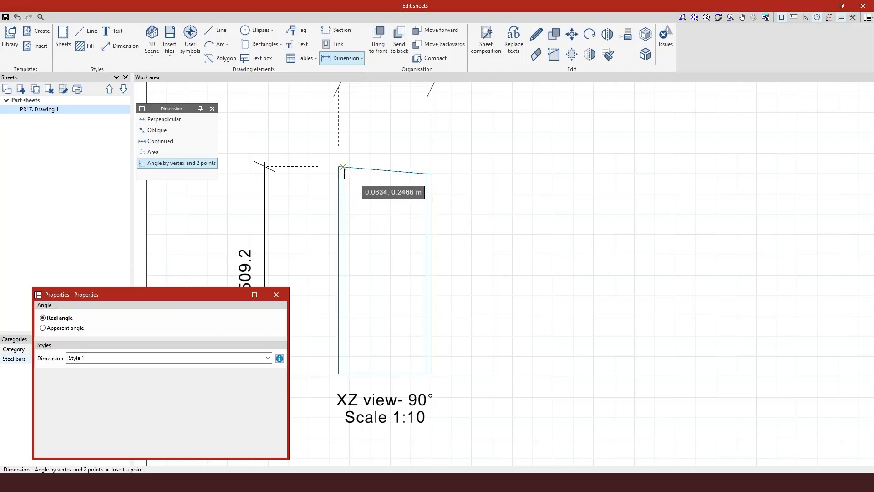
# Step: Dimension the angle between the sloped top edge and the left edge of the XZ view- 90° drawing as a real angle with Style 1
pyautogui.scroll(2, 344, 173)
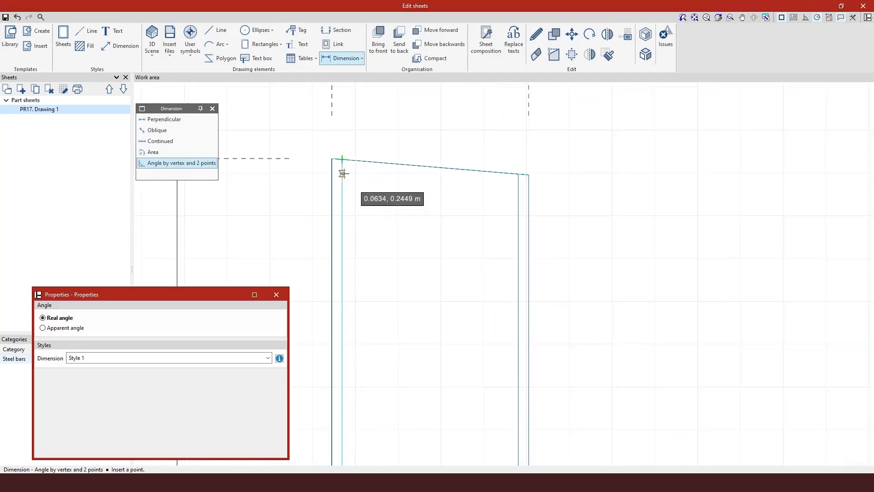
pyautogui.click(334, 159)
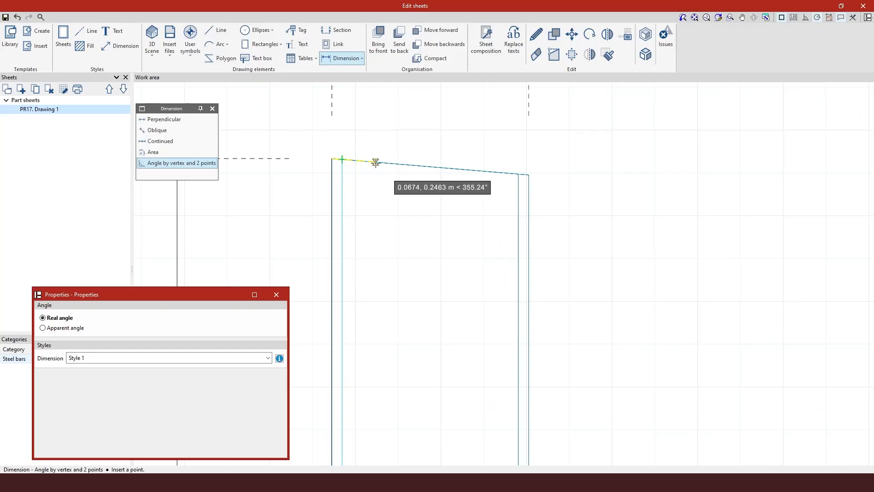
pyautogui.click(375, 163)
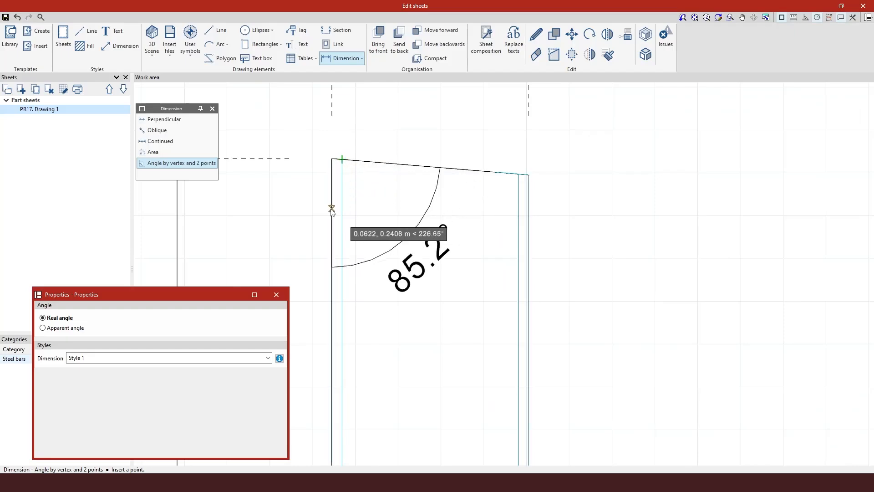
pyautogui.click(331, 208)
pyautogui.scroll(-3, 446, 170)
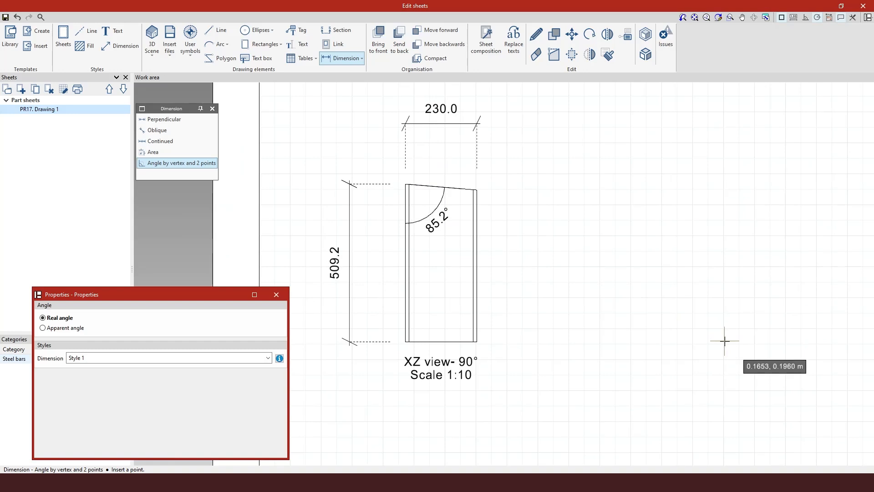
pyautogui.press('Escape')
# Step: Save the PR17 drawing sheet and close the sheet editor to return to the 3D model
pyautogui.scroll(-2, 562, 189)
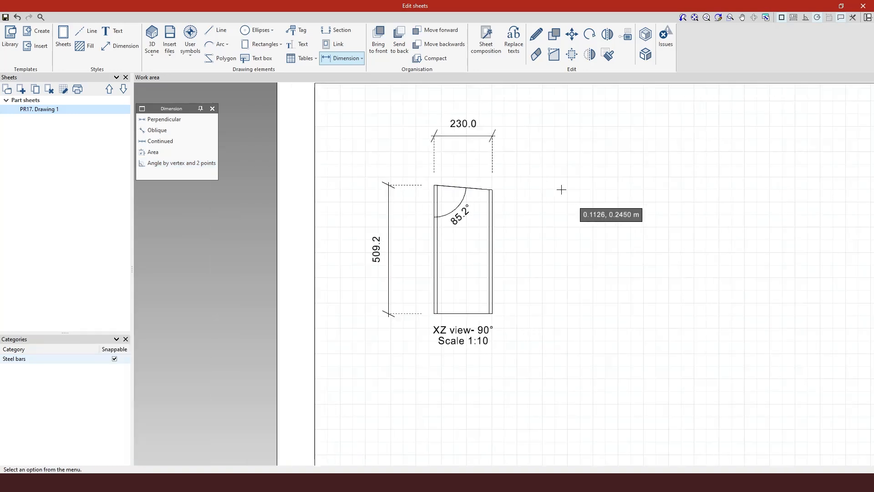
pyautogui.scroll(-4, 248, 264)
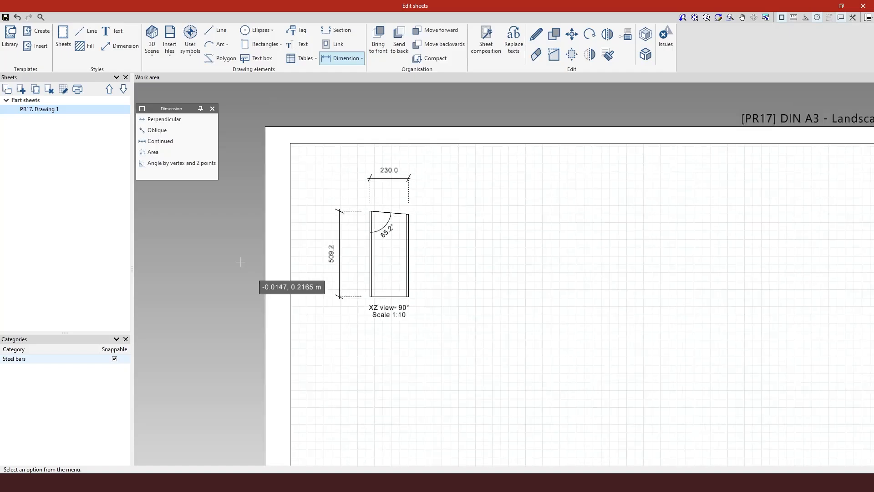
pyautogui.scroll(-2, 324, 95)
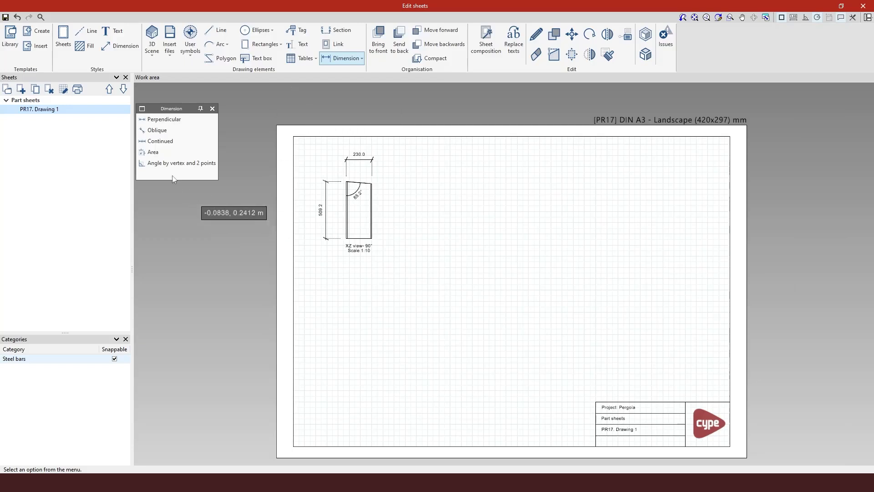
pyautogui.click(4, 19)
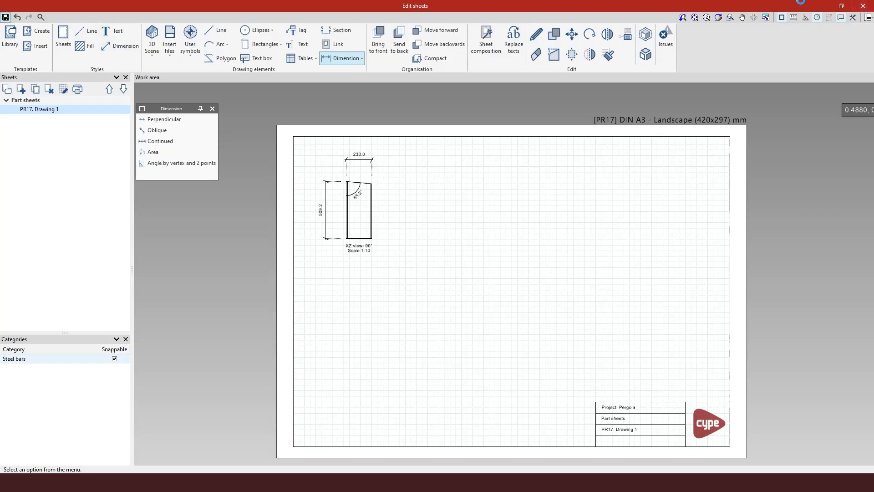
pyautogui.click(863, 7)
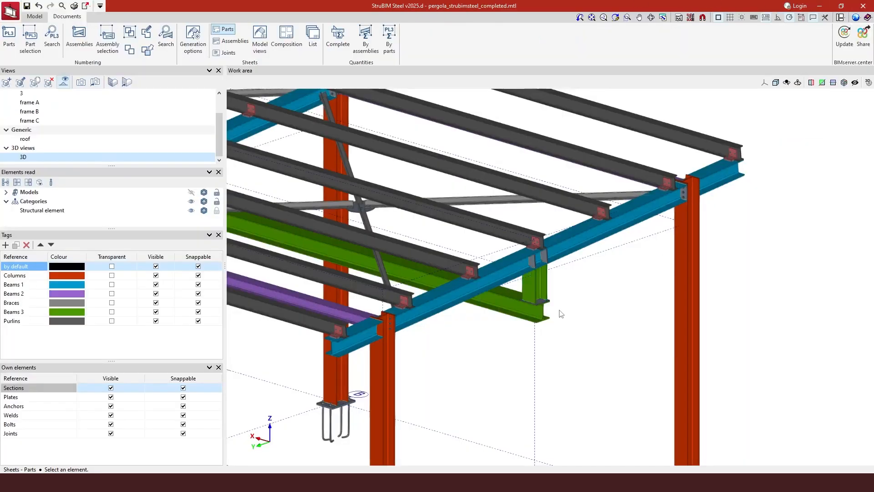
# Step: Create a part sheet for plate PL1 at the base of the short green post above the lower beam
pyautogui.scroll(8, 562, 314)
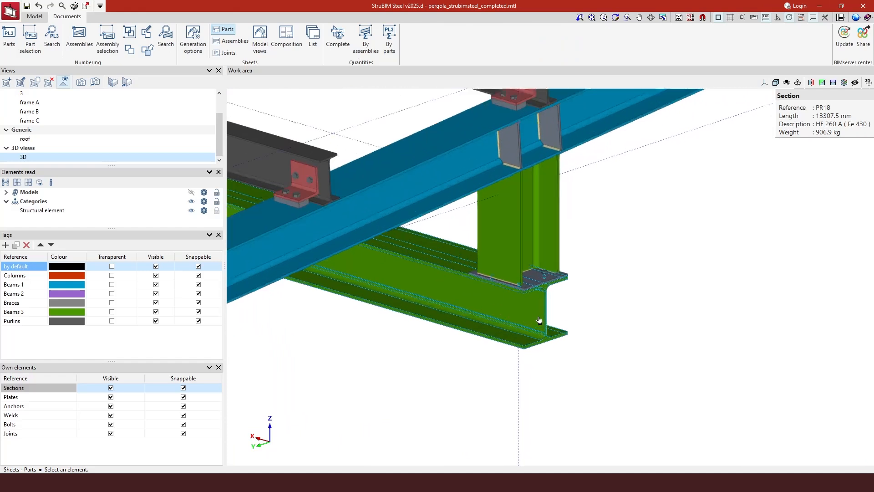
pyautogui.scroll(4, 539, 320)
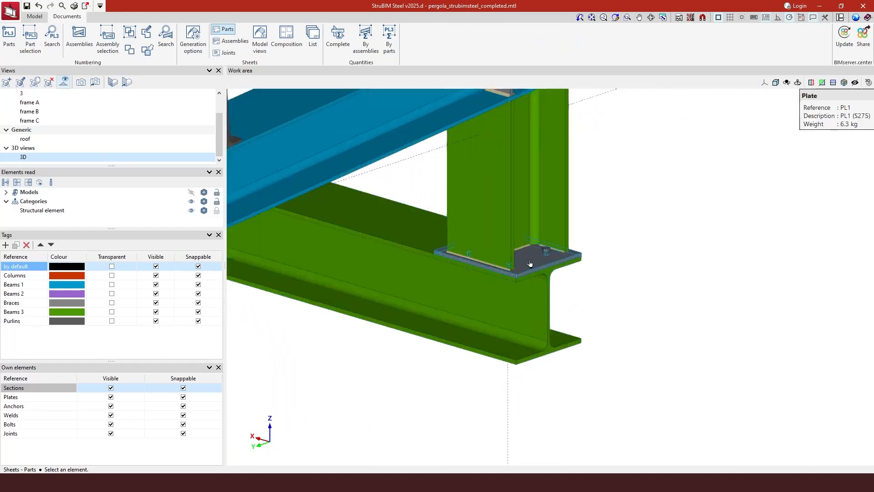
pyautogui.scroll(1, 530, 263)
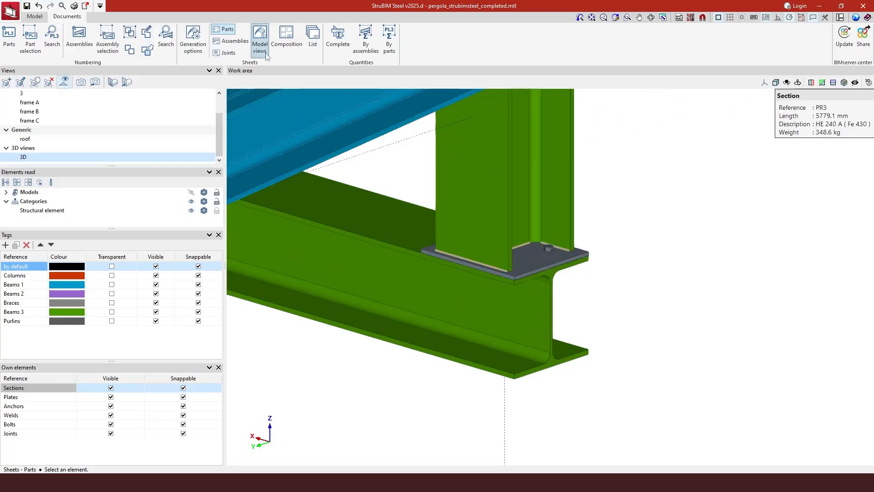
pyautogui.click(528, 256)
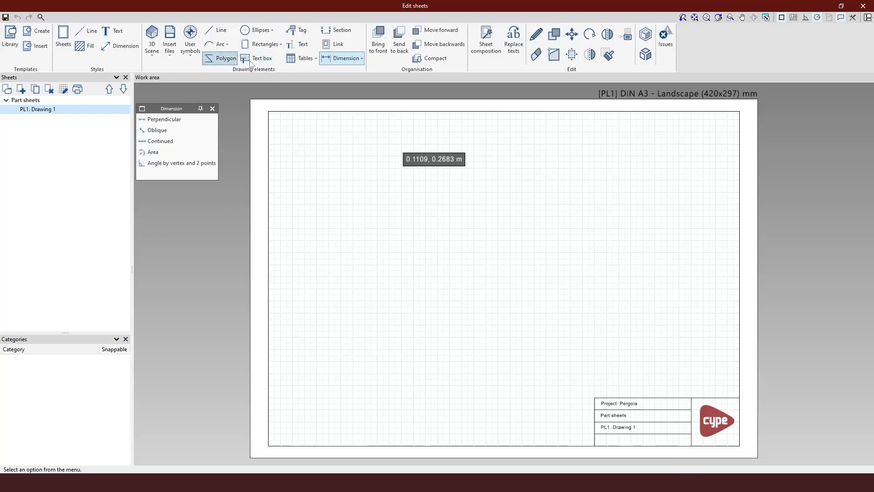
# Step: Insert the predefined XY view and XY view 90° at scale divider 5 as monochrome images with titles and Style 1 dimensions
pyautogui.click(152, 41)
pyautogui.click(192, 100)
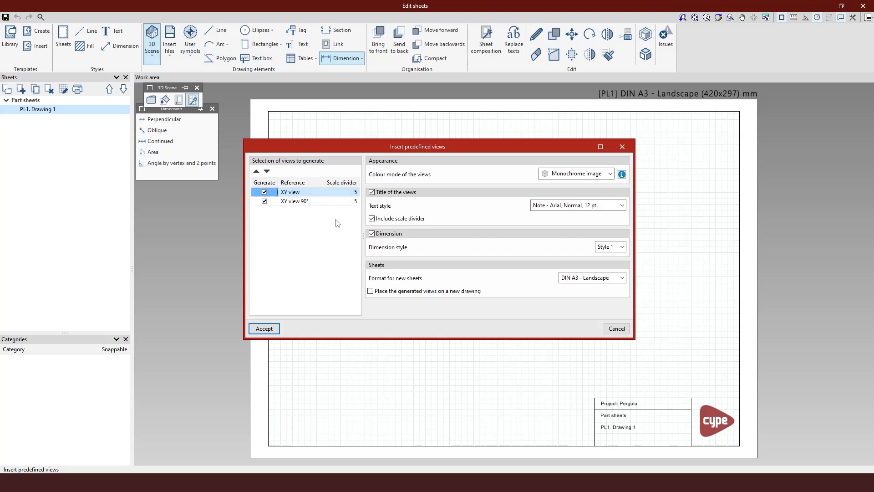
pyautogui.click(355, 192)
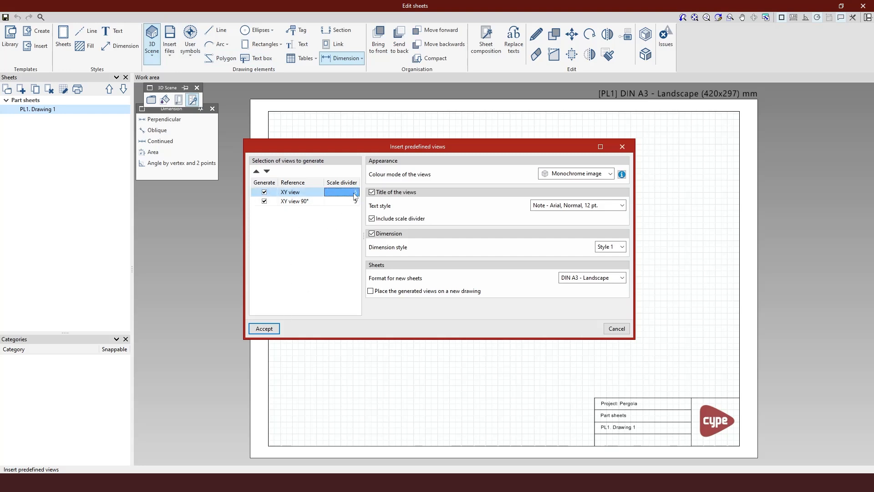
pyautogui.click(266, 329)
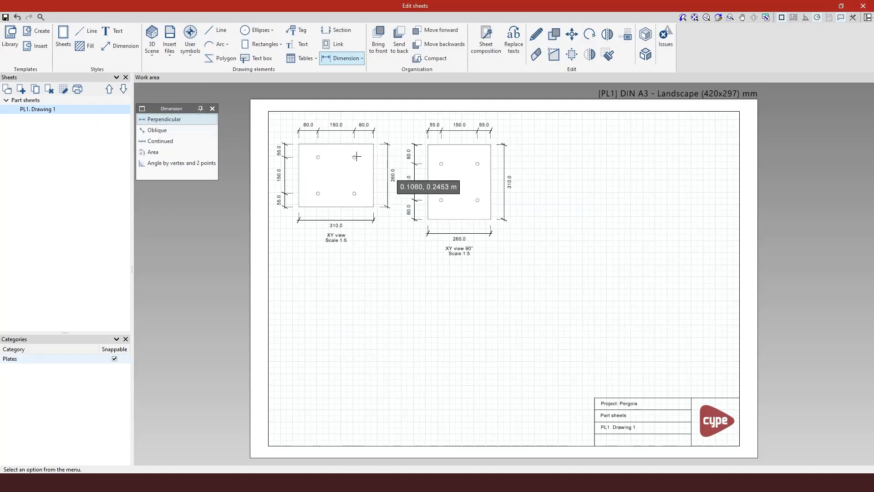
# Step: Tag the upper-right hole of the XY view with its attribute values, placing the label outside the plate's upper-right corner
pyautogui.scroll(2, 288, 132)
pyautogui.scroll(1, 288, 133)
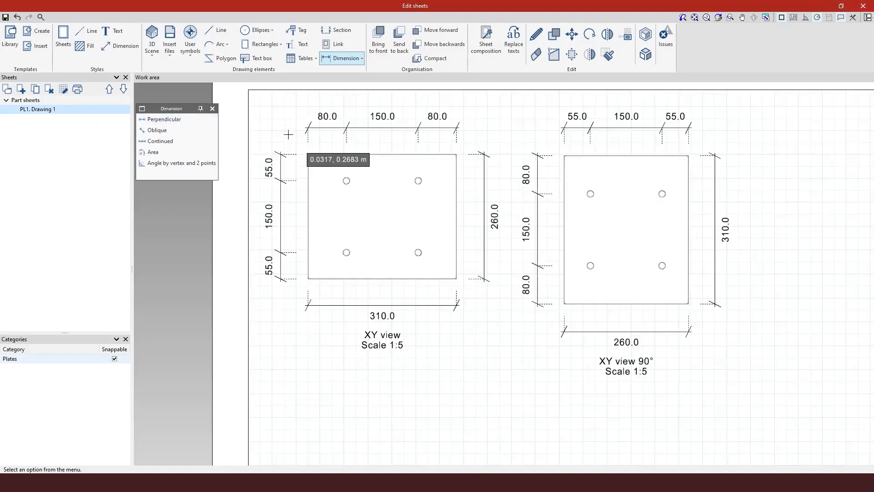
pyautogui.click(303, 32)
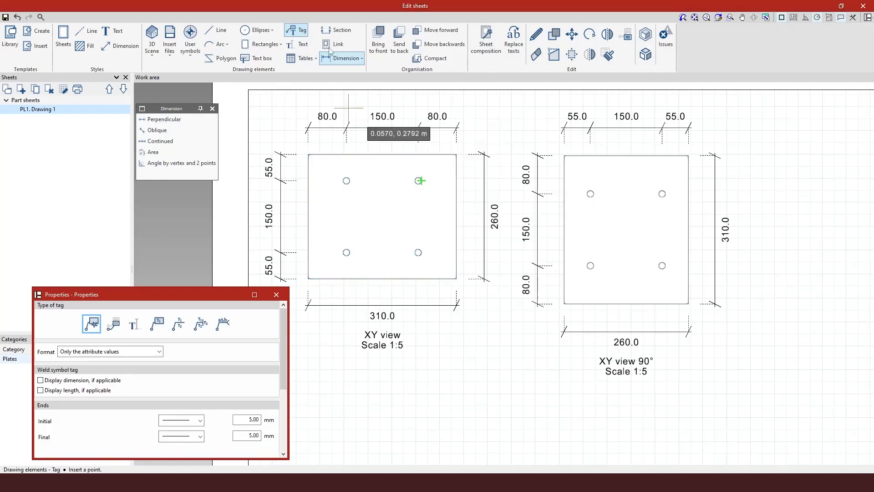
pyautogui.click(212, 109)
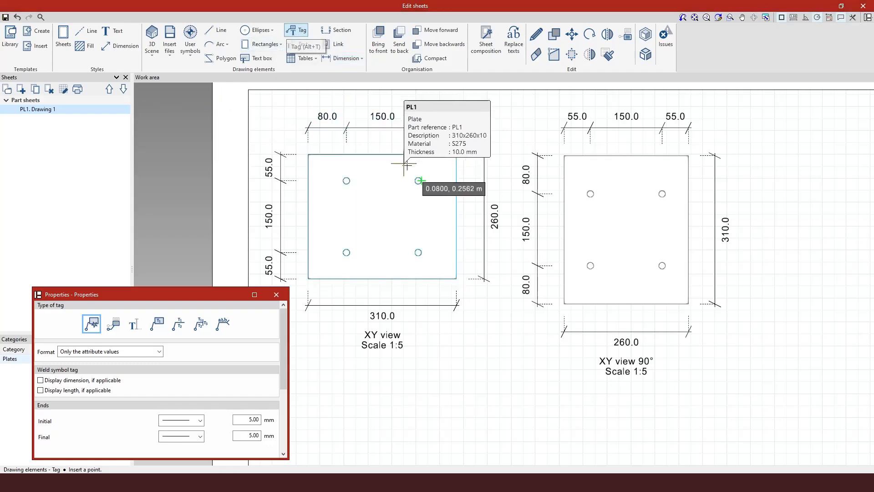
pyautogui.scroll(3, 418, 181)
pyautogui.scroll(1, 425, 193)
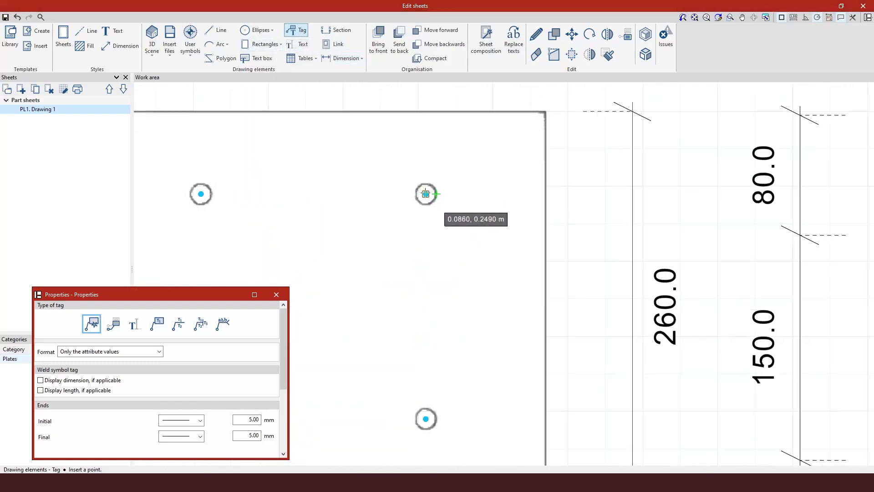
pyautogui.click(425, 194)
pyautogui.scroll(-4, 425, 194)
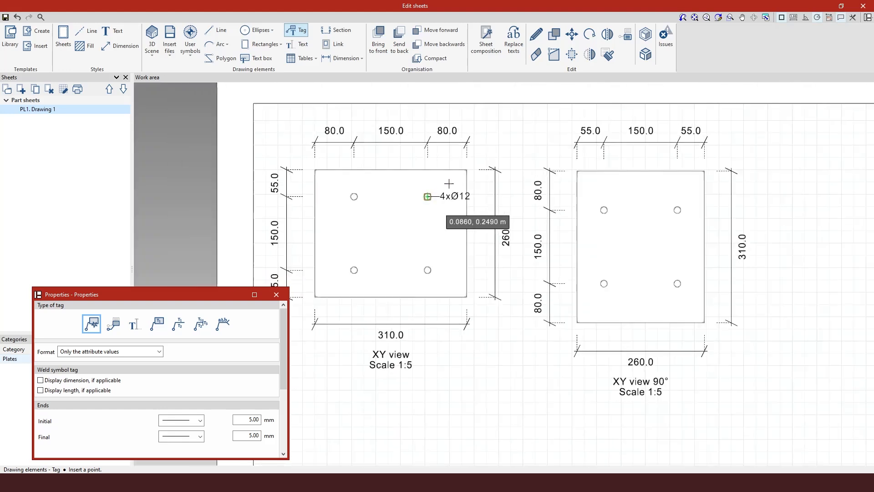
pyautogui.click(491, 142)
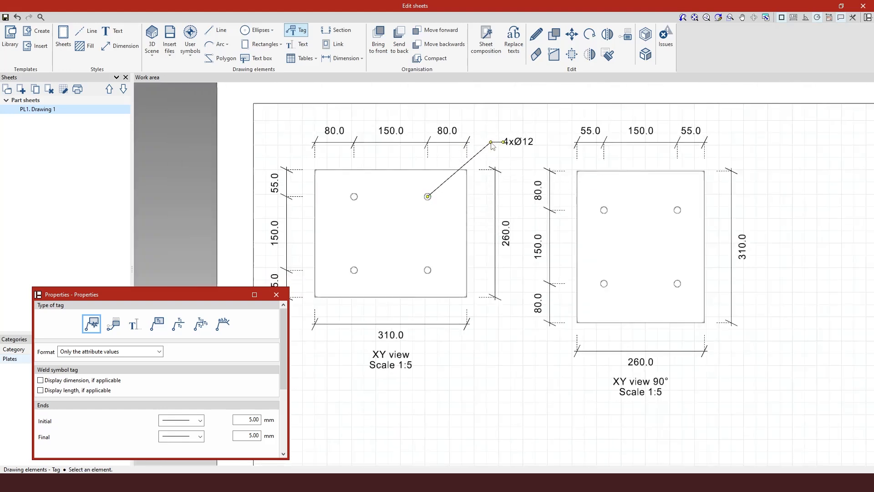
# Step: Tag the upper-right hole of the XY view 90° with its attribute values, placing the label beyond the plate's upper-right corner
pyautogui.click(673, 221)
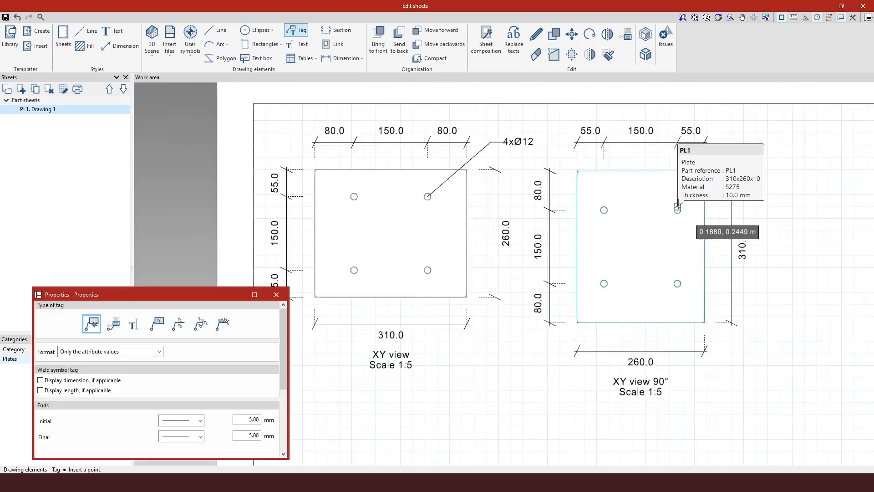
pyautogui.scroll(3, 679, 209)
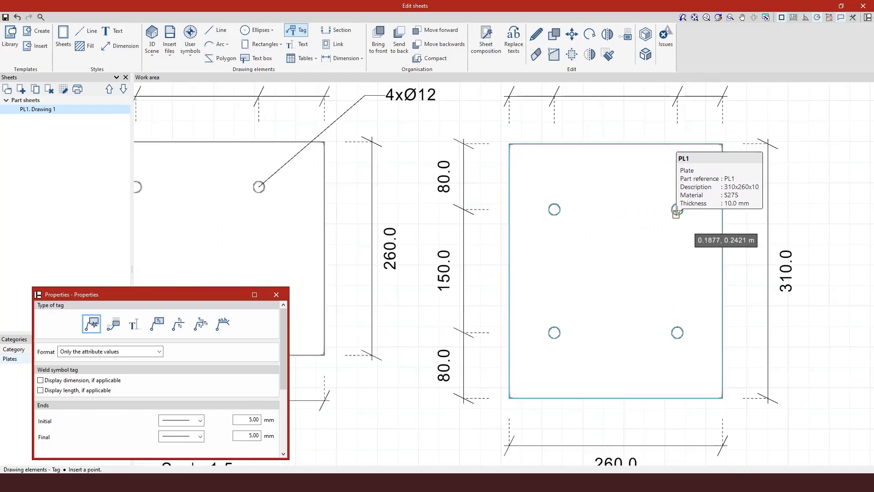
pyautogui.scroll(2, 677, 210)
pyautogui.click(677, 209)
pyautogui.scroll(-5, 673, 210)
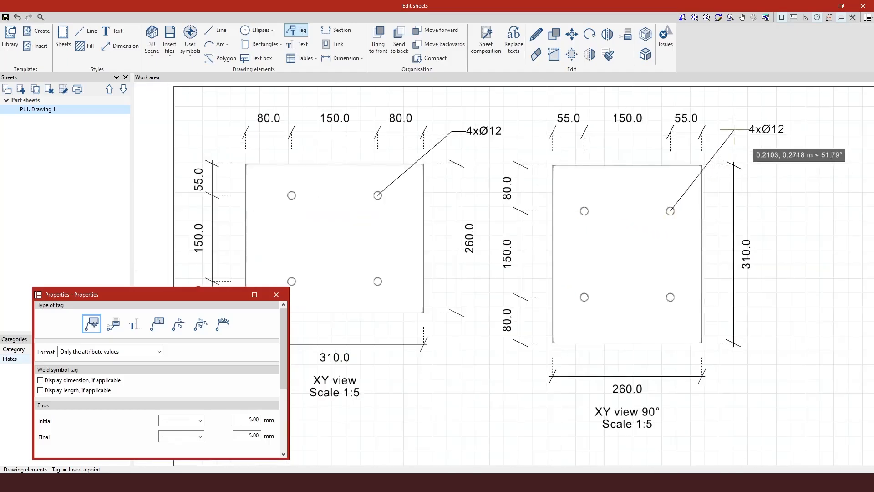
pyautogui.click(734, 130)
# Step: Finish the PL1 drawing and close the sheet editor to return to the 3D model
pyautogui.scroll(-3, 448, 193)
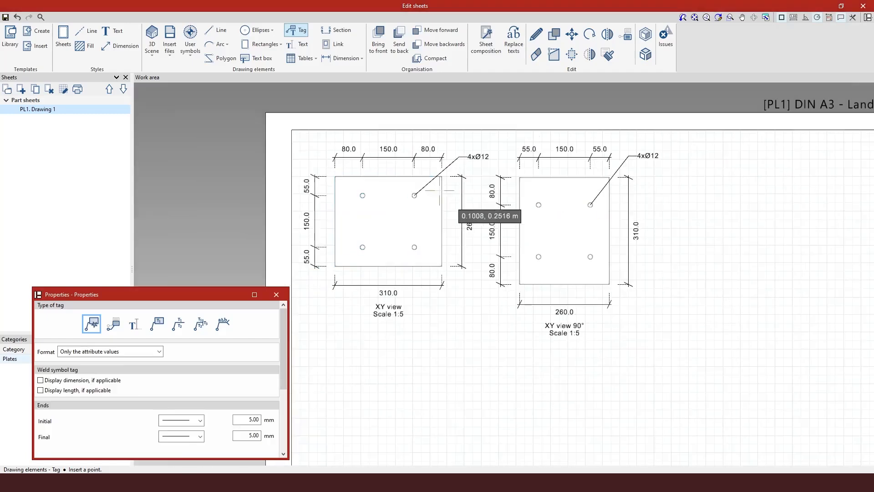
pyautogui.scroll(-1, 437, 192)
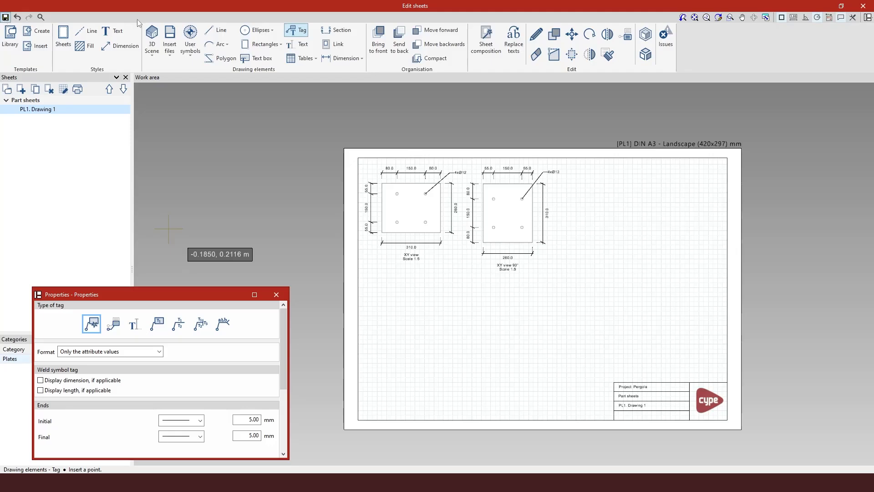
pyautogui.click(863, 7)
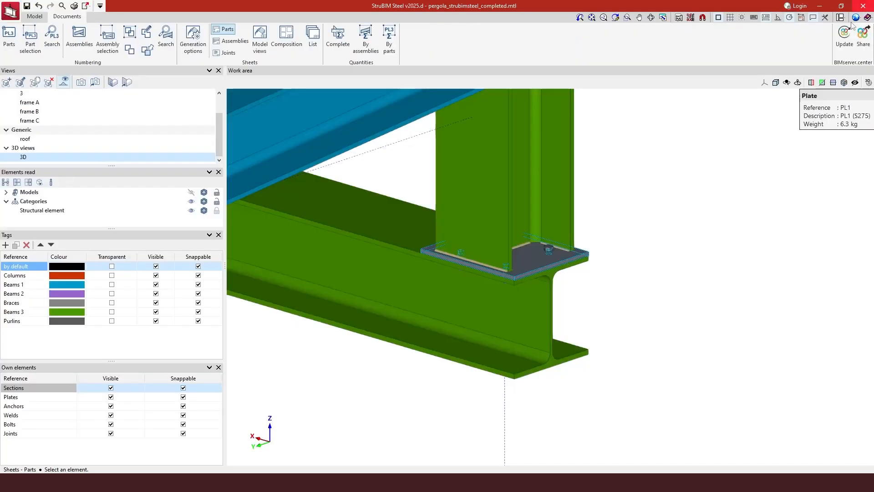
# Step: Open the sheet composition and review the PR17 and PL1 part drawings
pyautogui.click(286, 45)
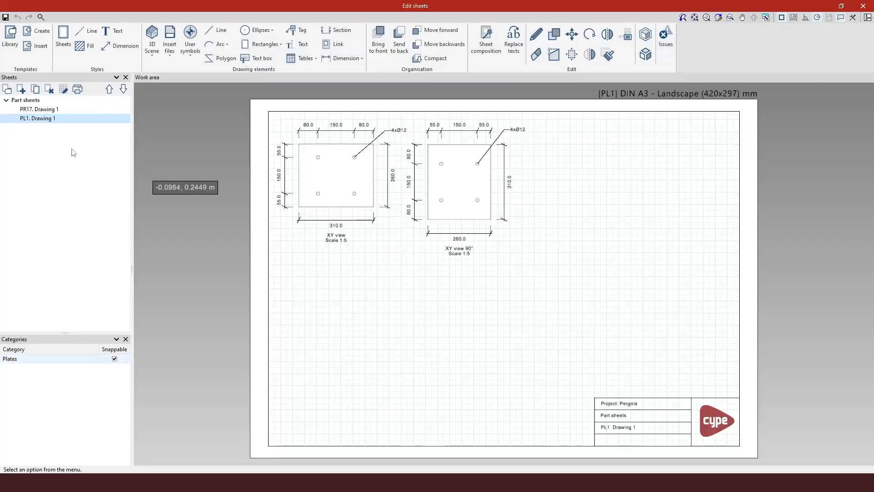
pyautogui.click(38, 110)
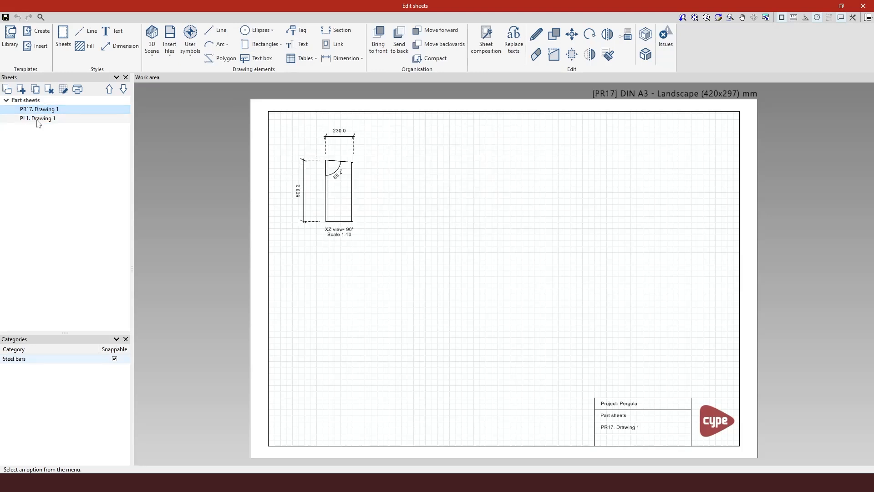
pyautogui.click(39, 120)
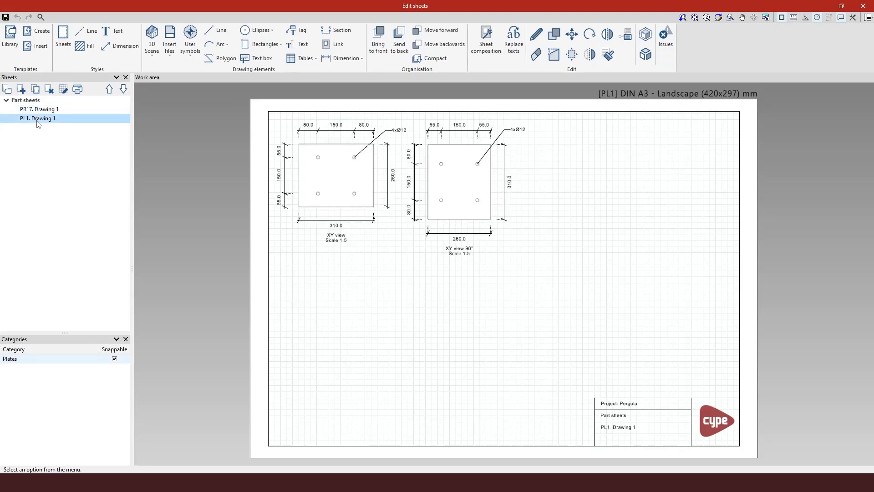